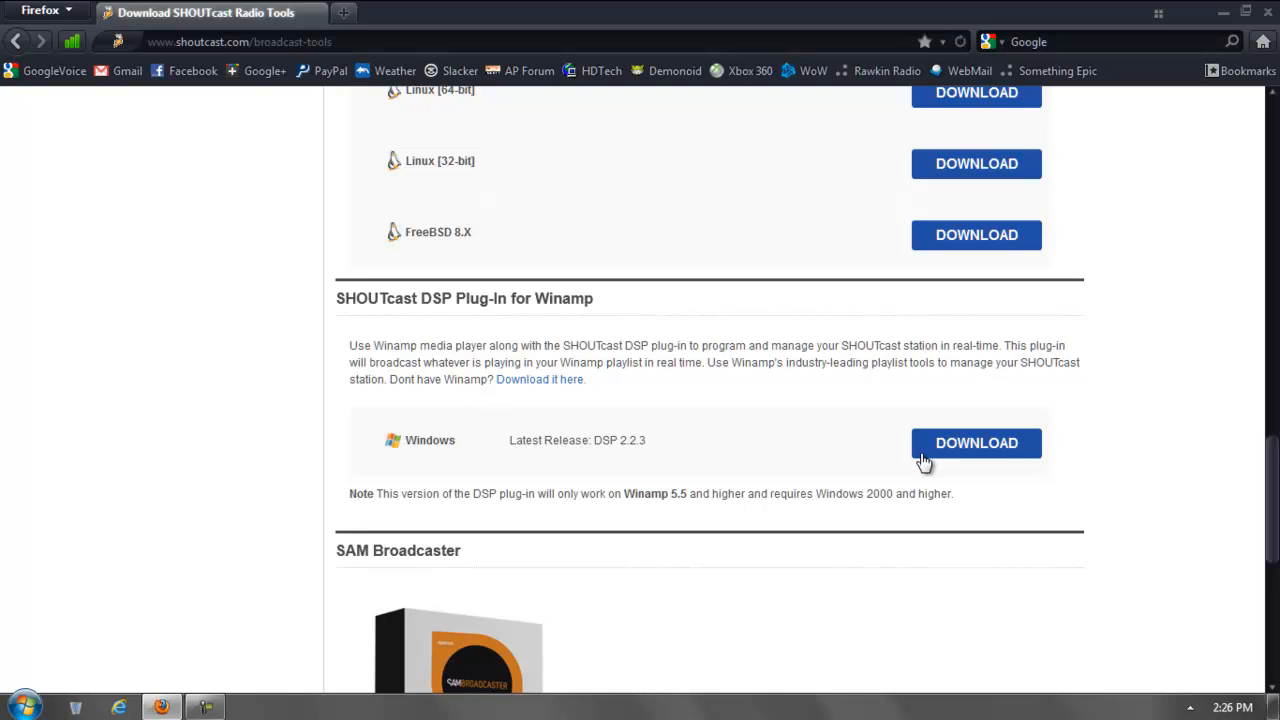
- Download the SHOUTcast DSP plug-in for Windows and save it to the Desktop, replacing the existing file
left_click(985, 452)
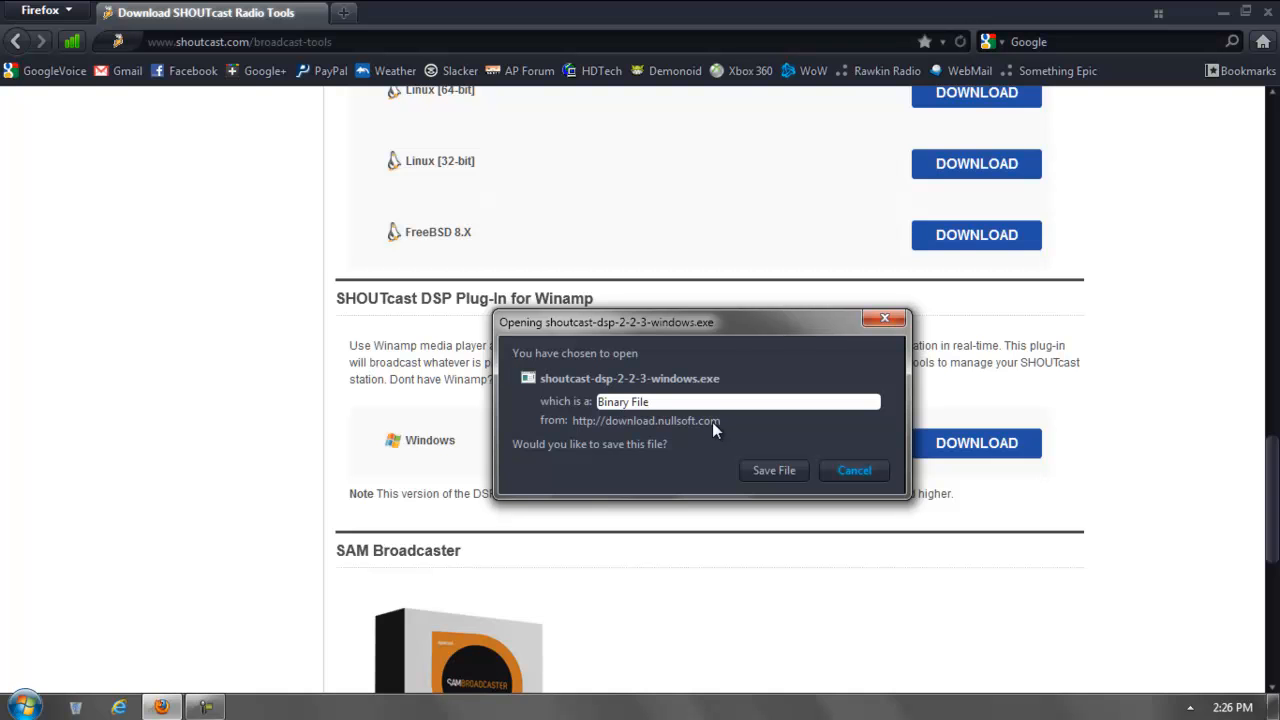
left_click(772, 470)
left_click(88, 139)
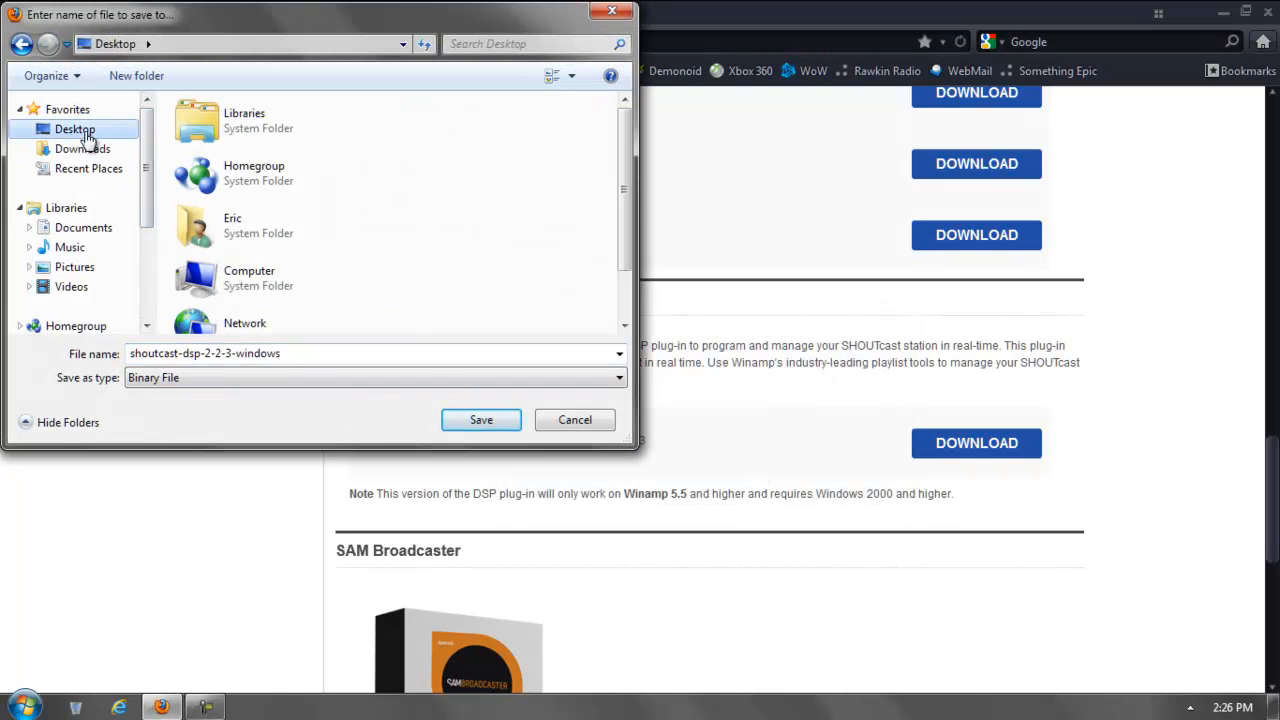
left_click(481, 420)
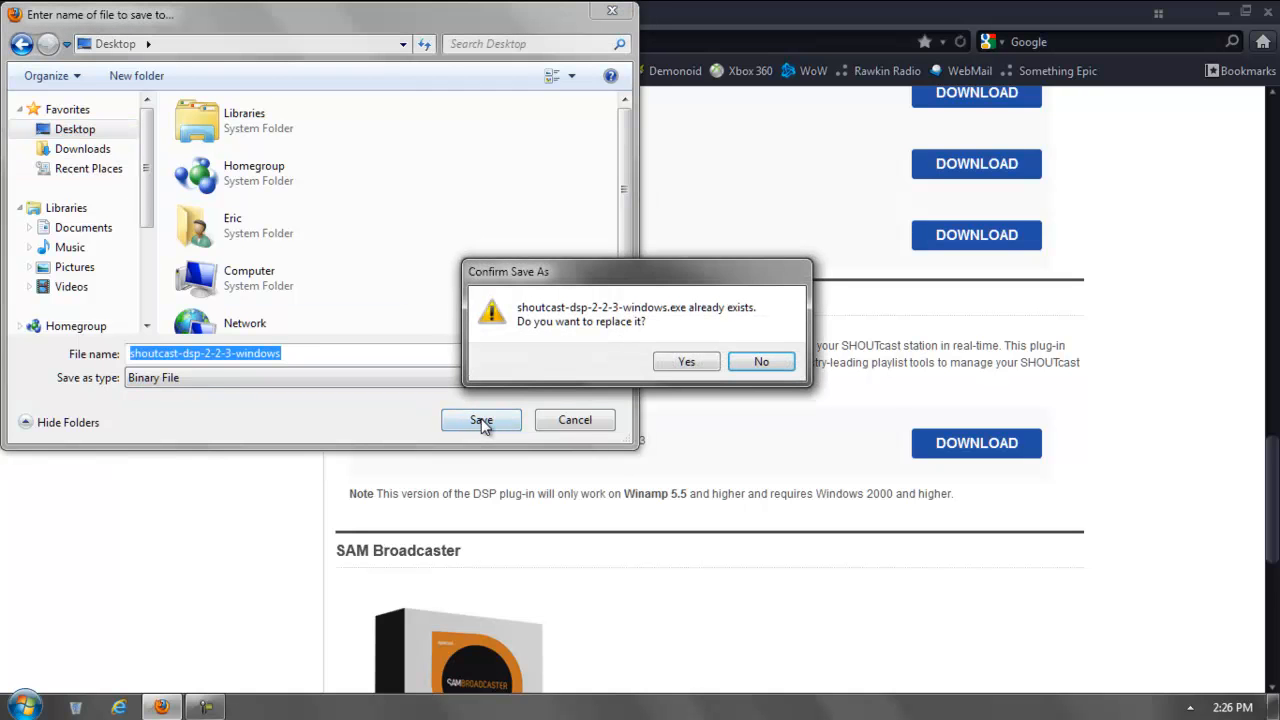
left_click(684, 364)
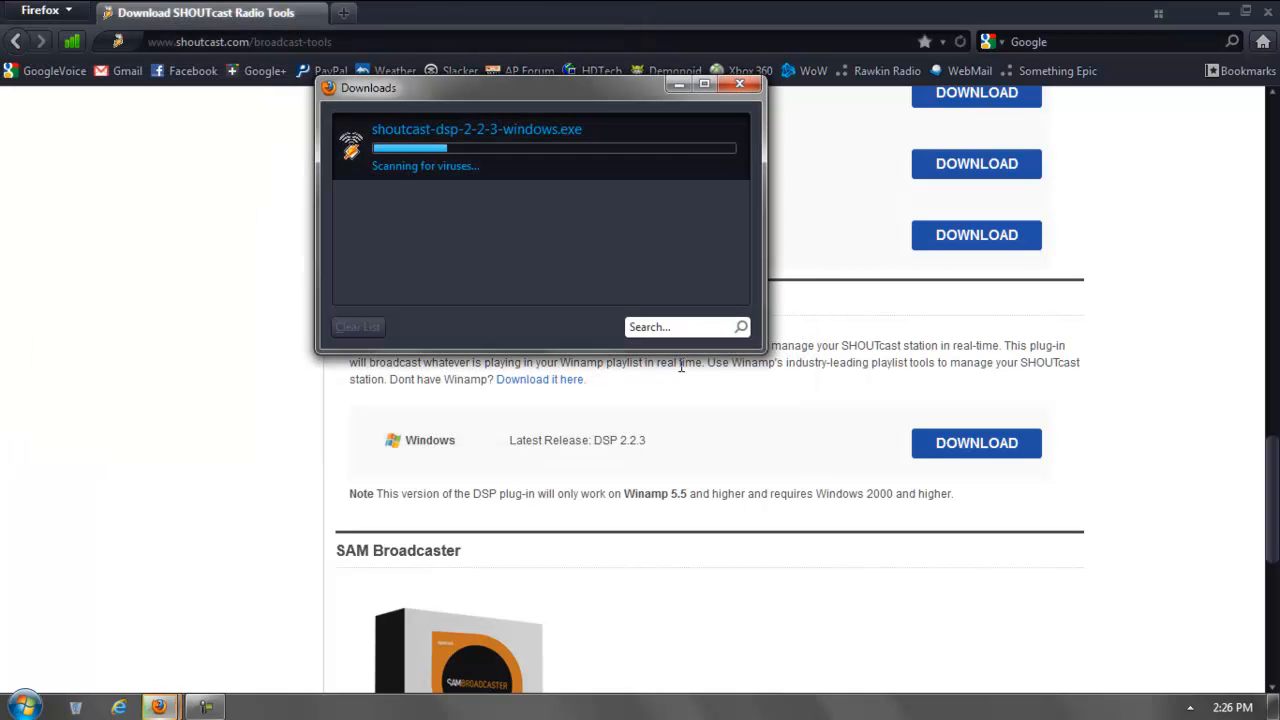
- Close the browser and run the downloaded shoutcast-dsp-2-2-3-windows installer from the Desktop
left_click(1268, 12)
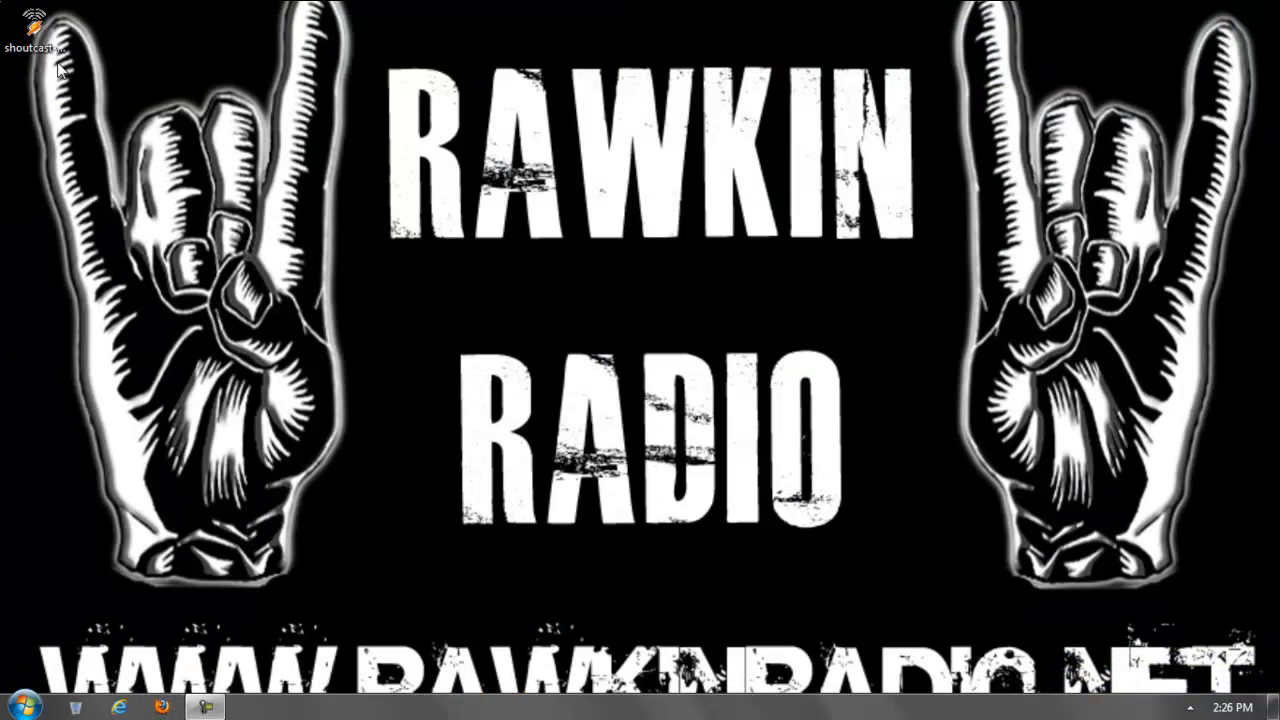
left_click(36, 32)
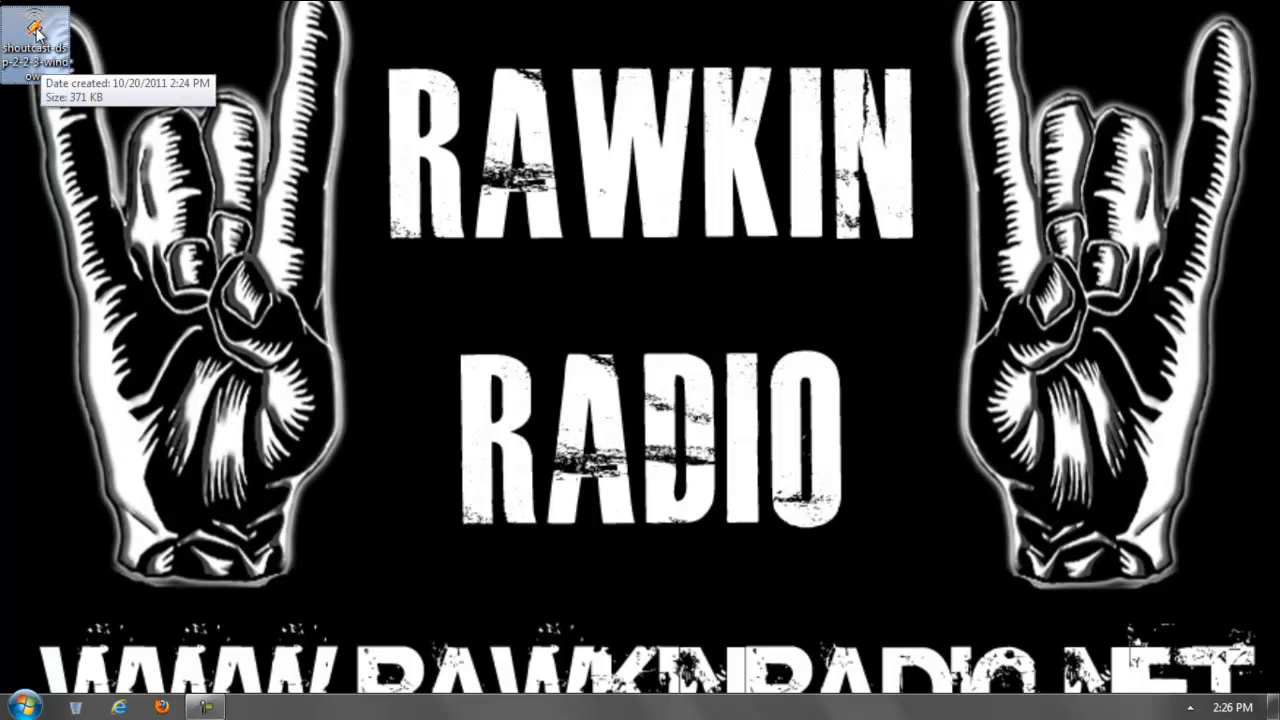
double_click(38, 34)
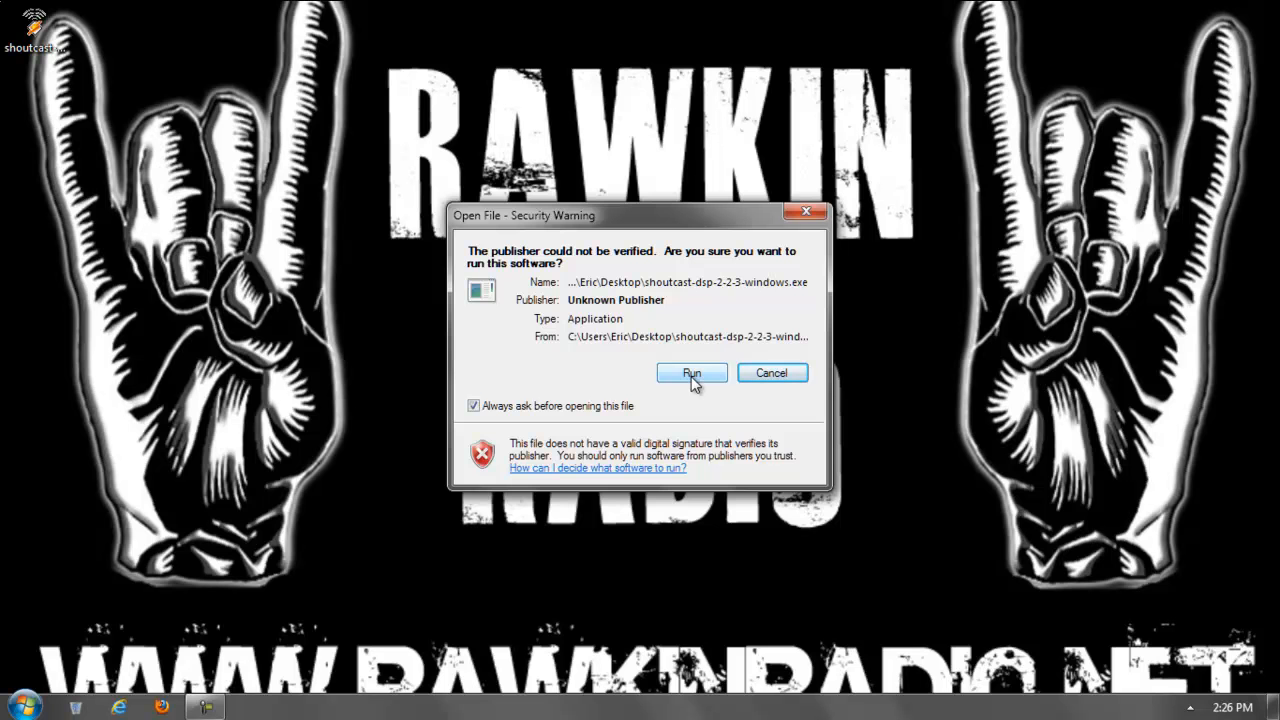
left_click(692, 374)
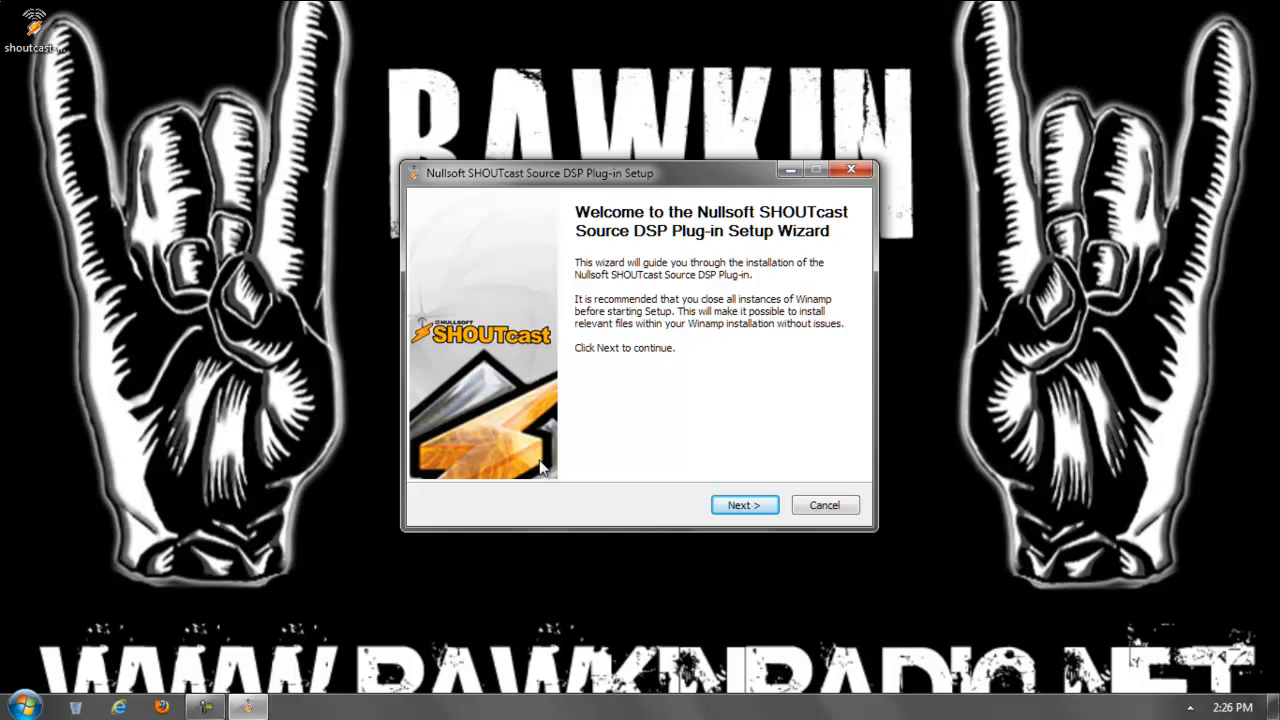
- Install the plug-in with a full install into the Winamp folder, finishing with it set as current DSP and Winamp launched
left_click(745, 506)
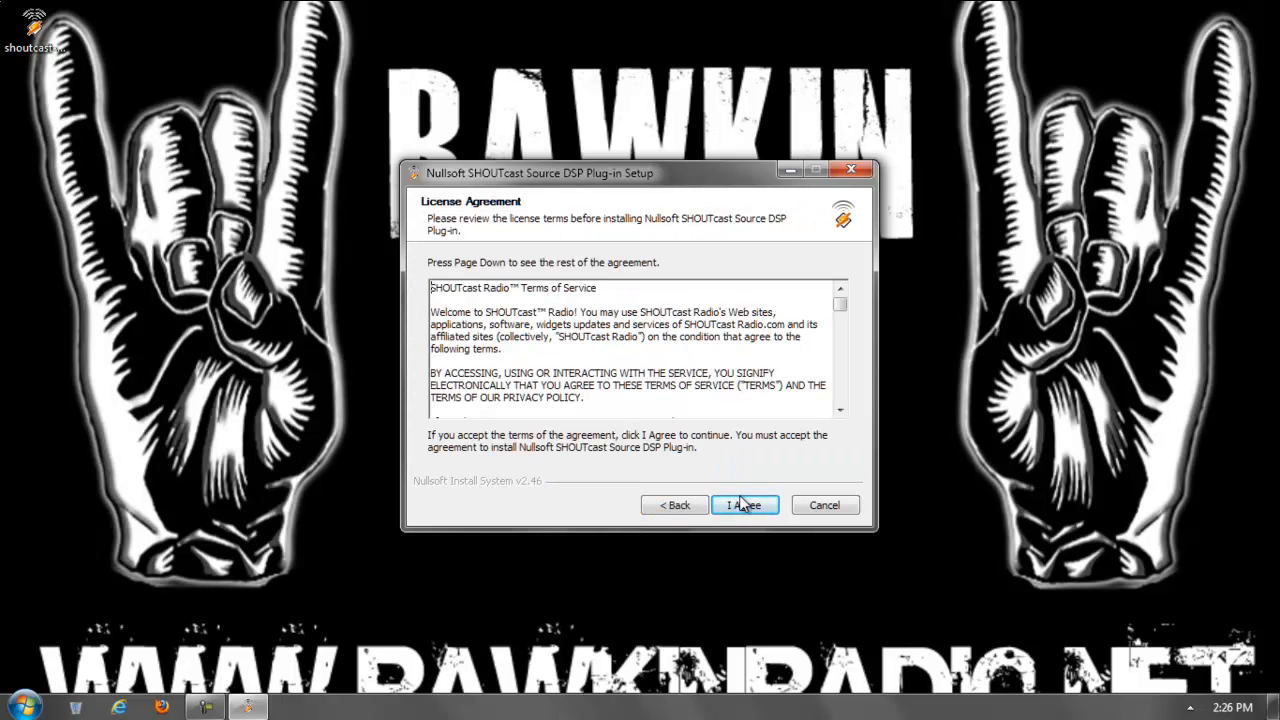
left_click(744, 507)
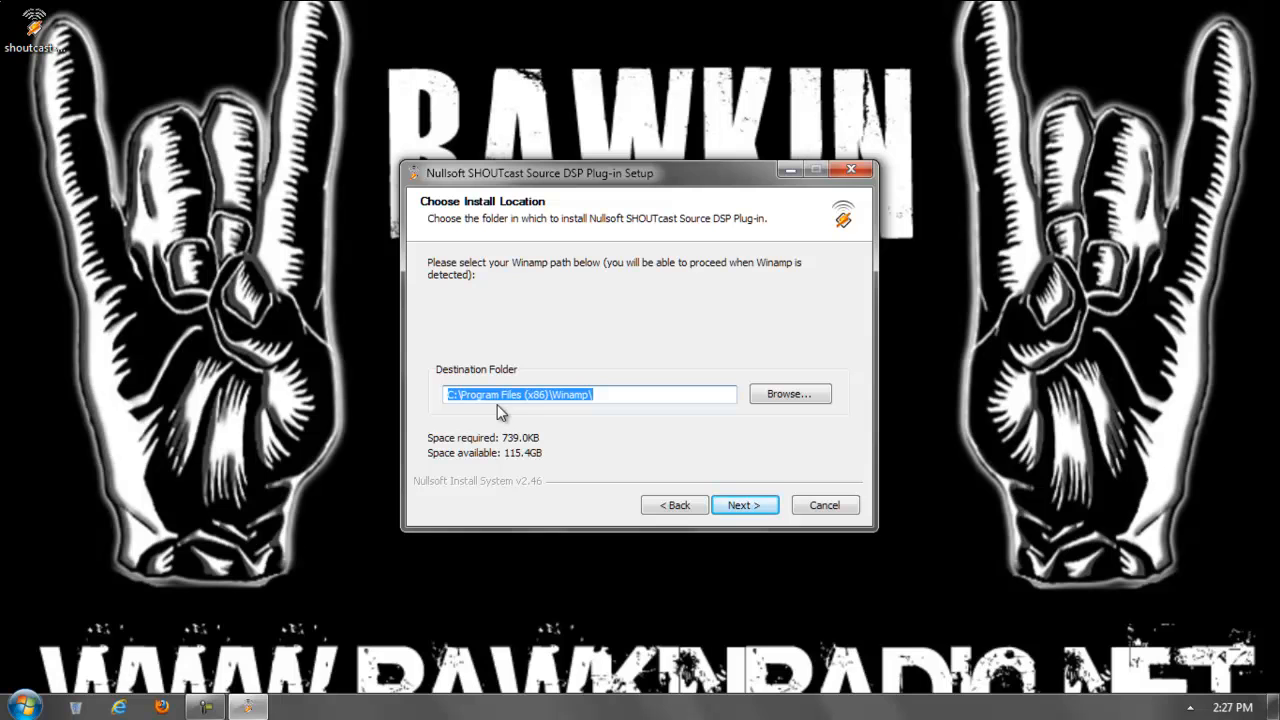
left_click(755, 510)
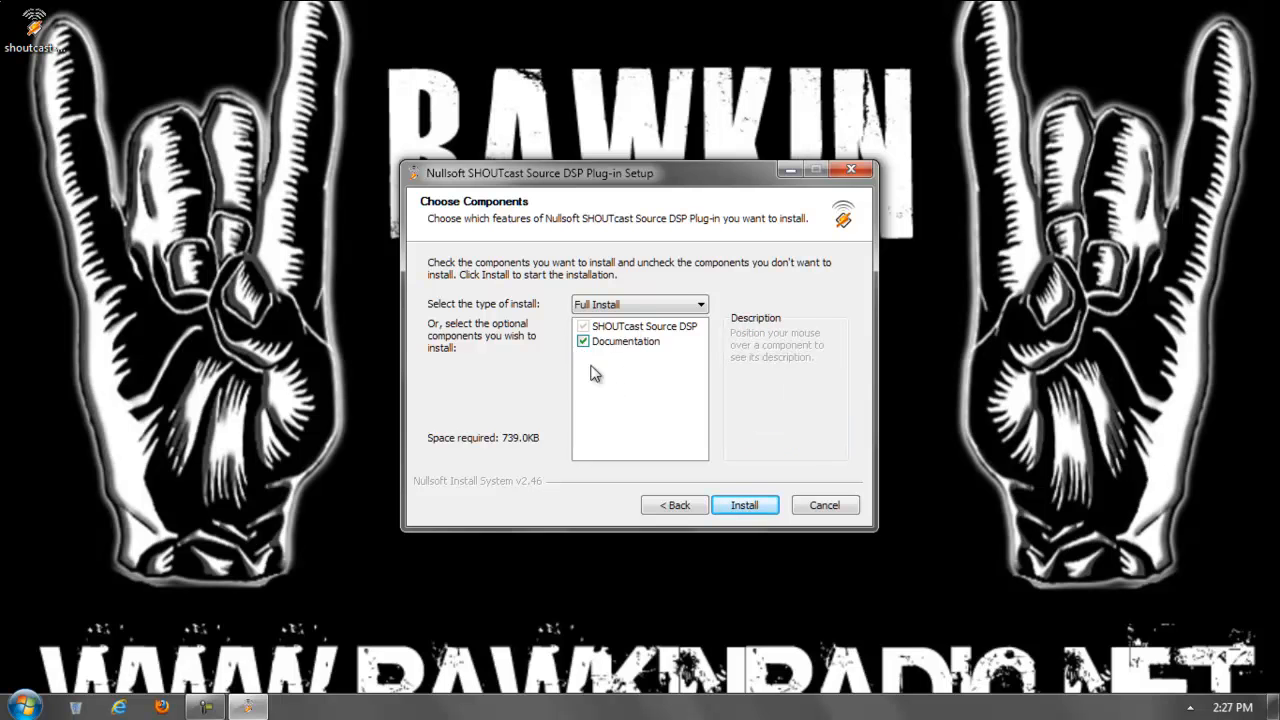
left_click(742, 509)
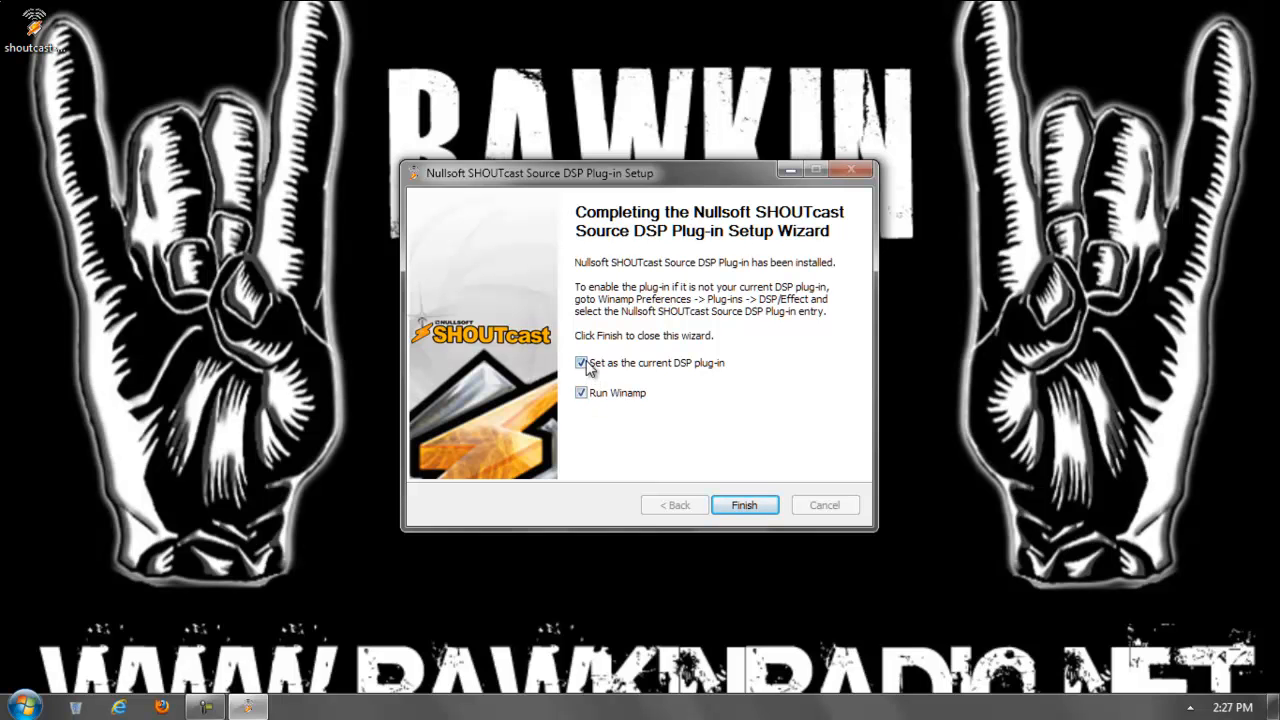
left_click(743, 505)
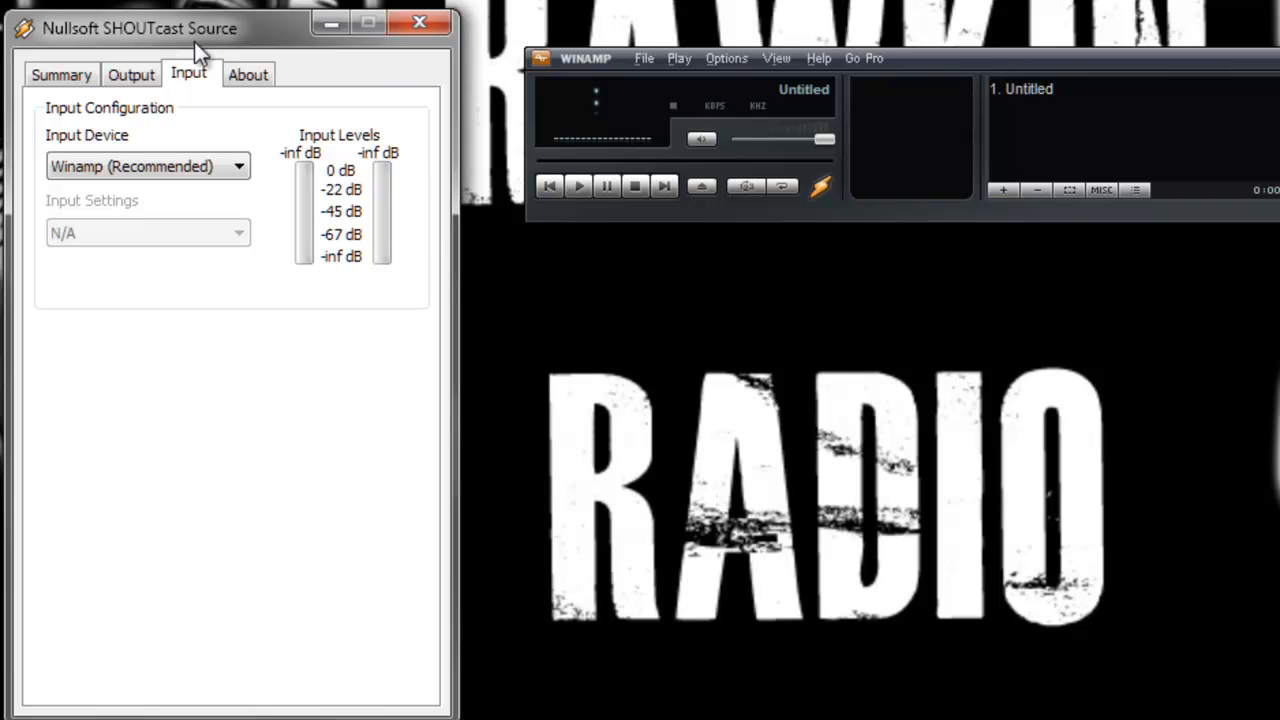
- Make Nullsoft SHOUTcast Source DSP v2.2.3 the active DSP/Effect plug-in in Winamp preferences
left_click(726, 58)
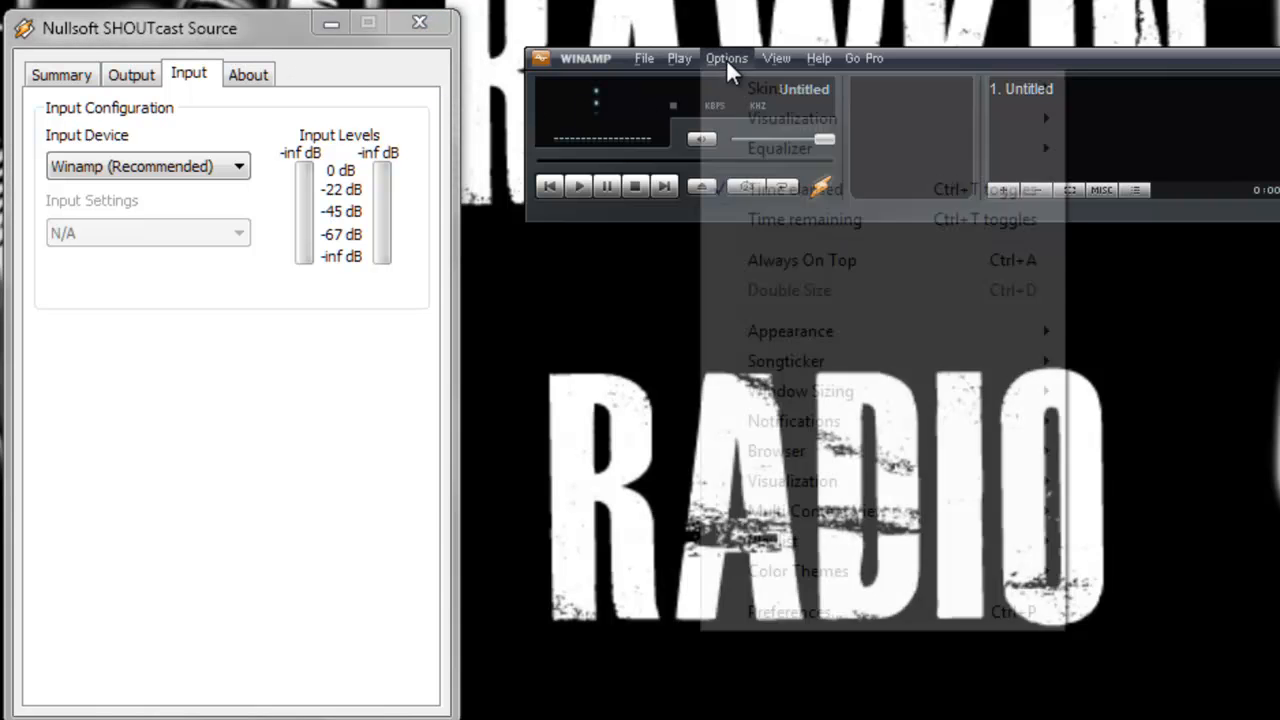
left_click(783, 613)
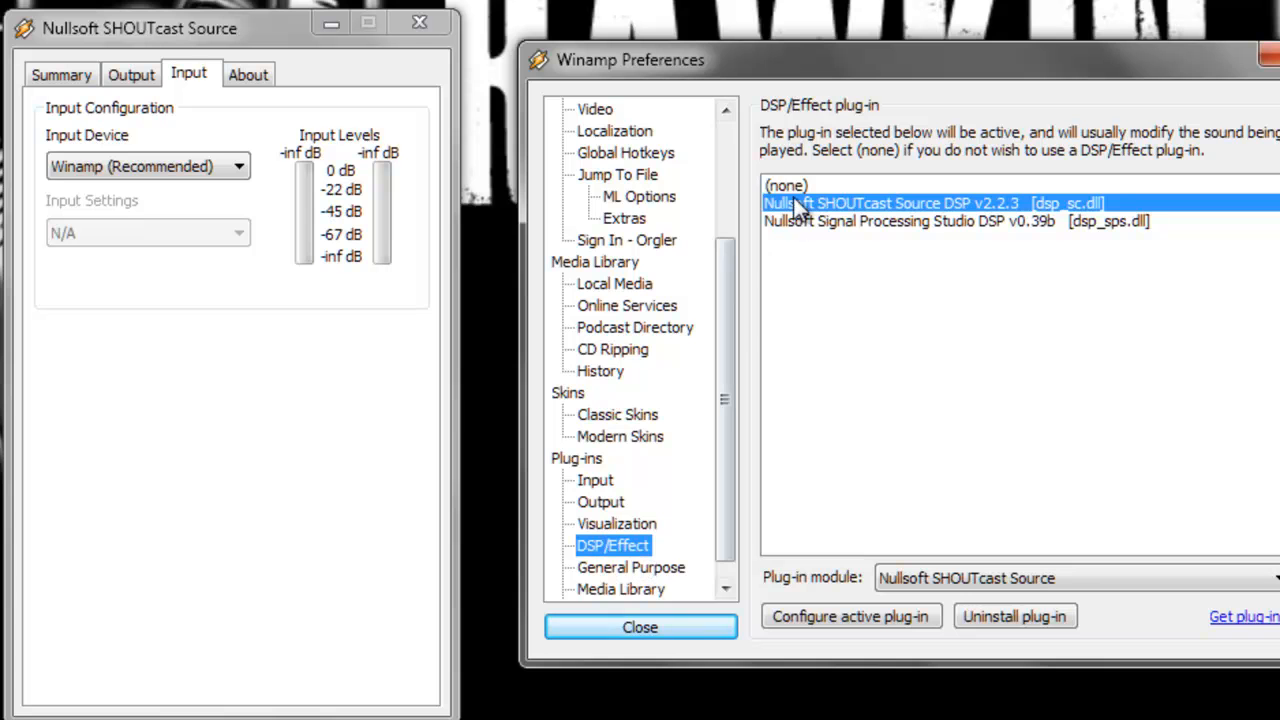
double_click(905, 204)
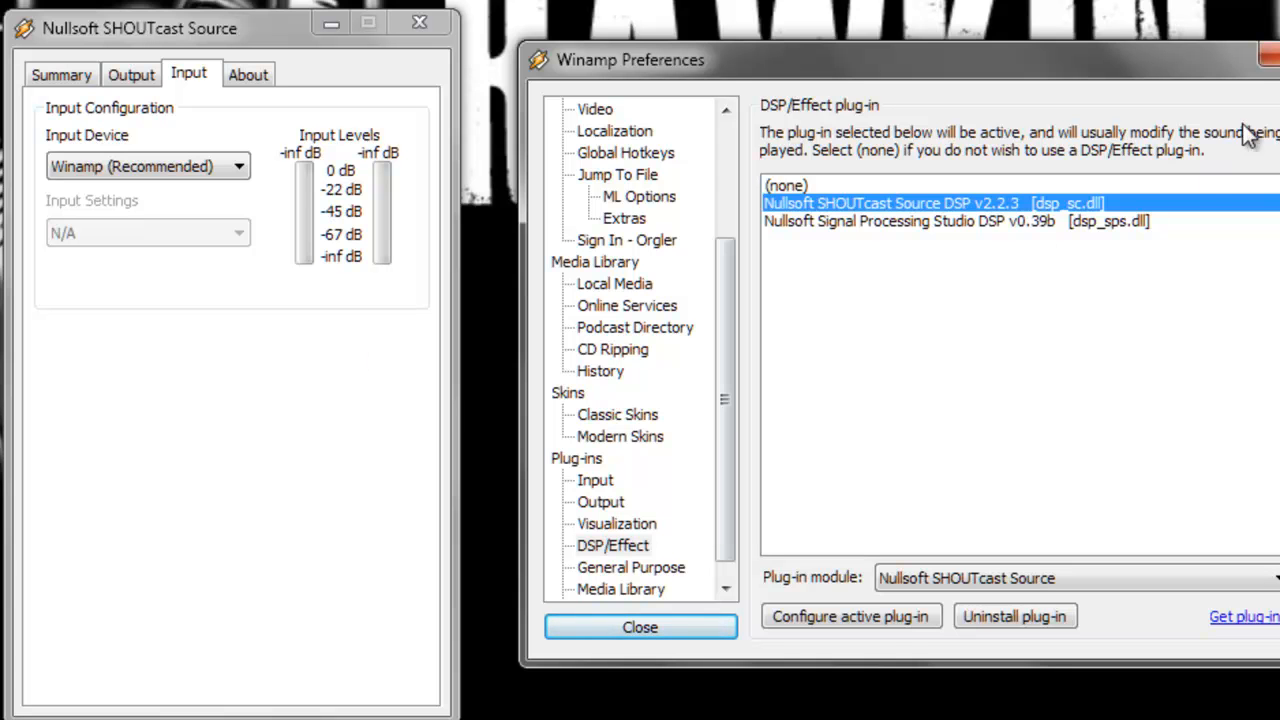
left_click(640, 627)
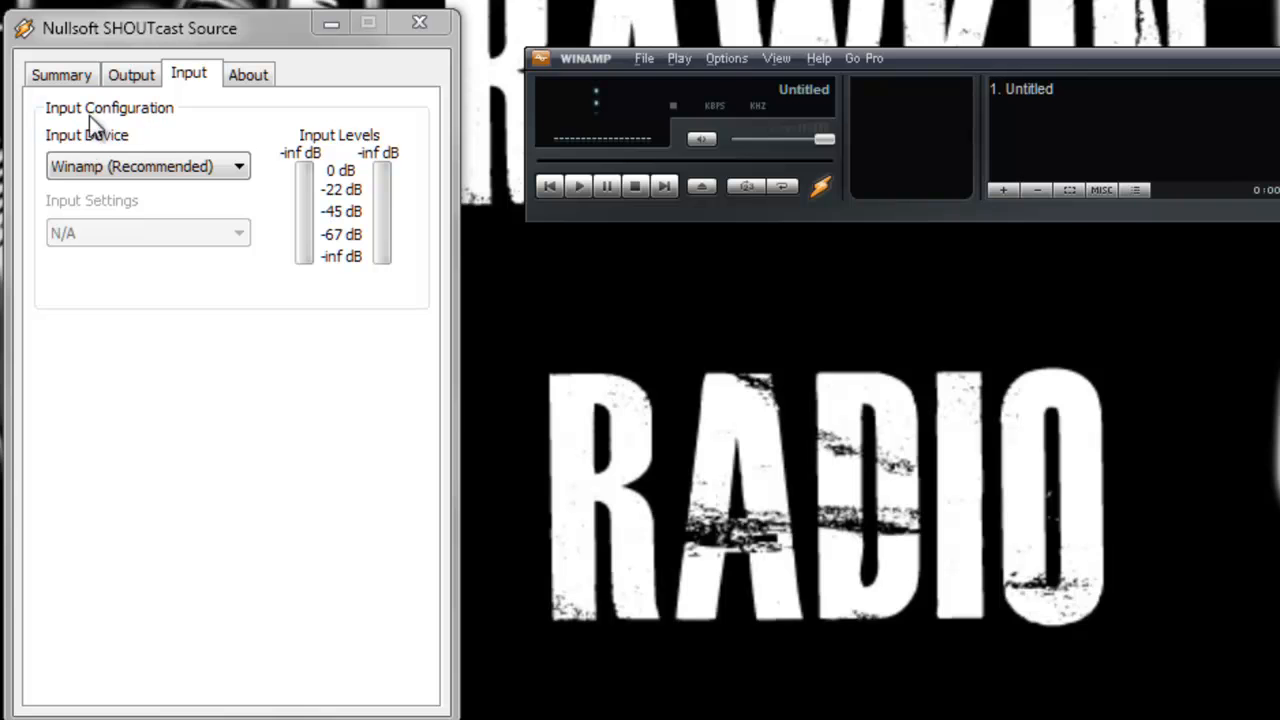
- Examine the plug-in window's Summary, Output, Input and About tabs and the output list
left_click(51, 80)
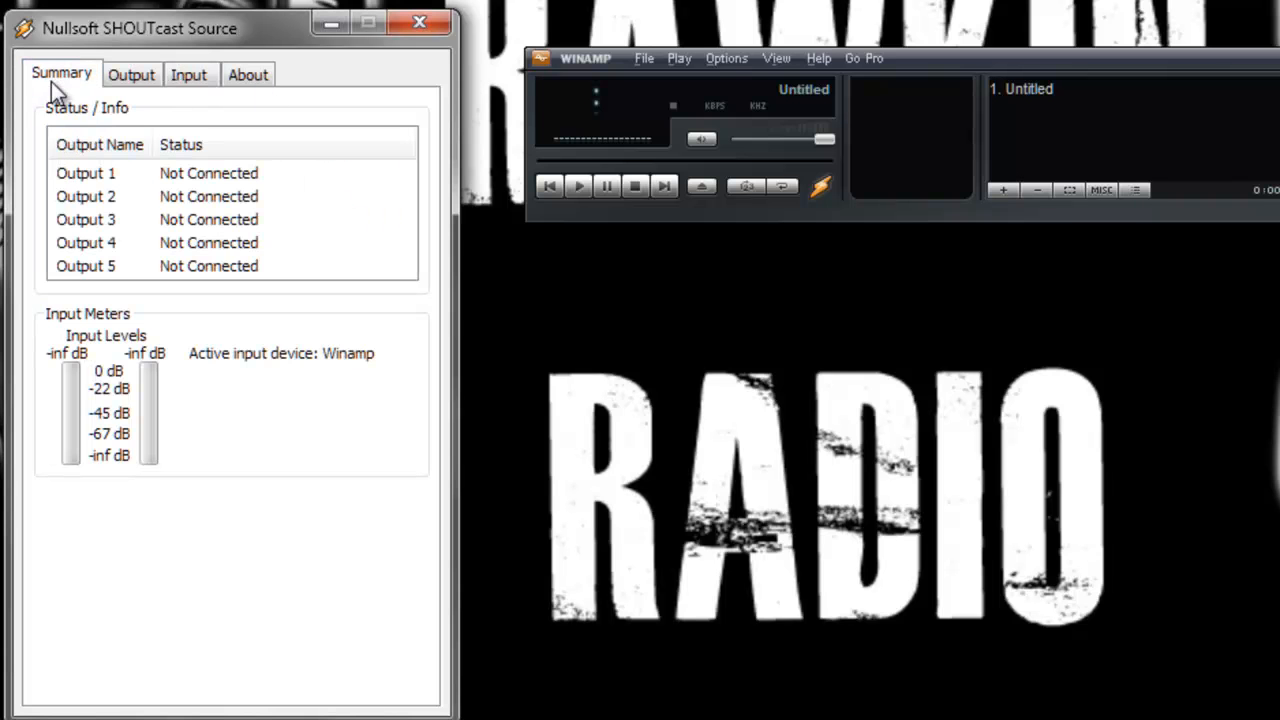
left_click(146, 76)
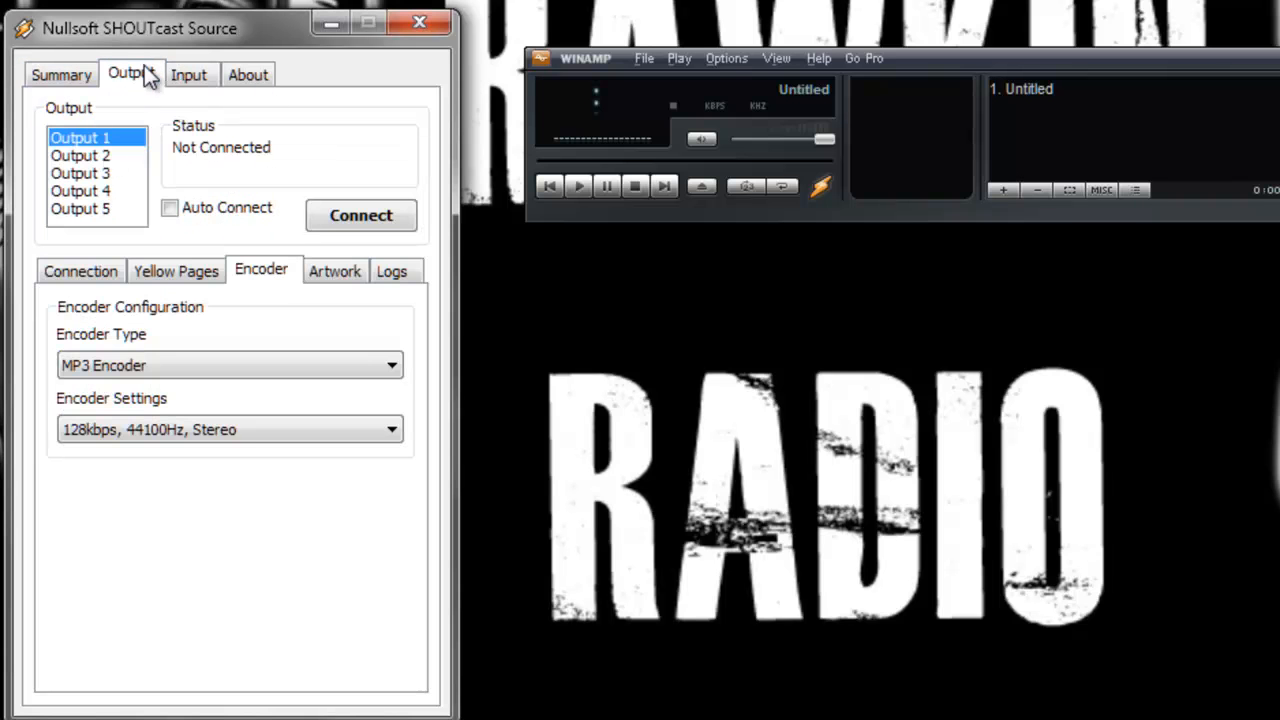
left_click(205, 74)
left_click(245, 73)
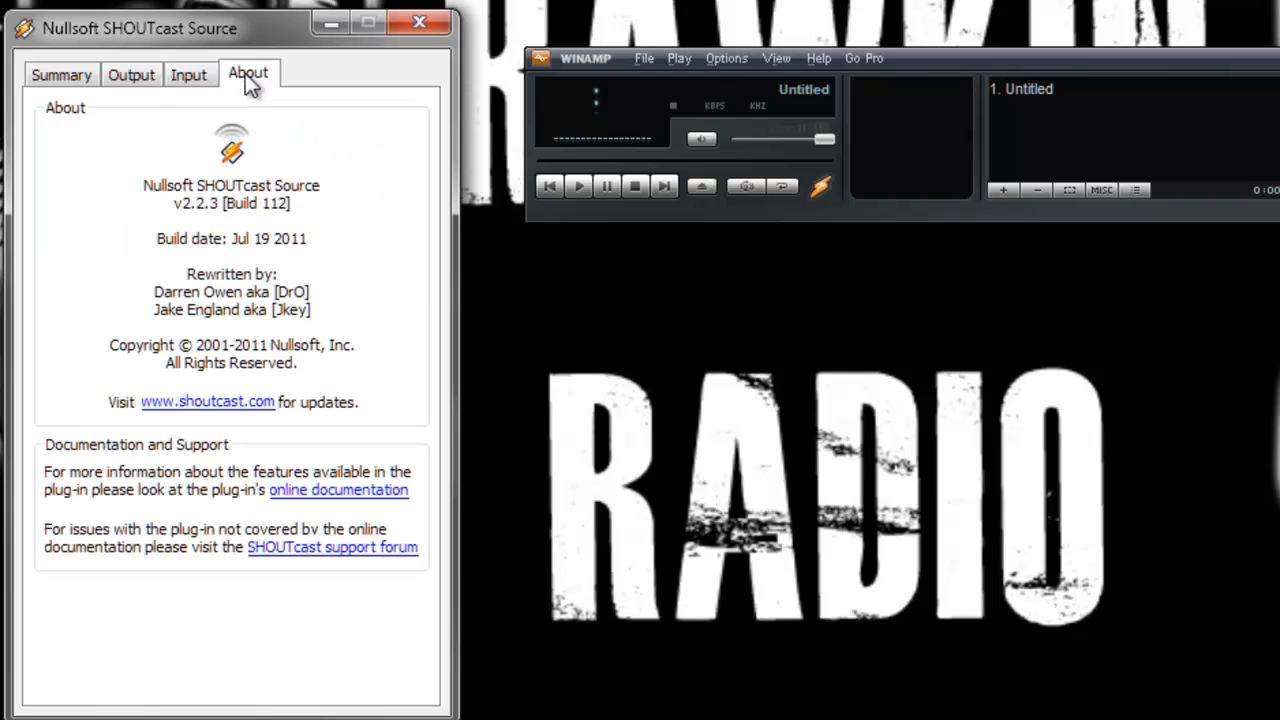
left_click(67, 79)
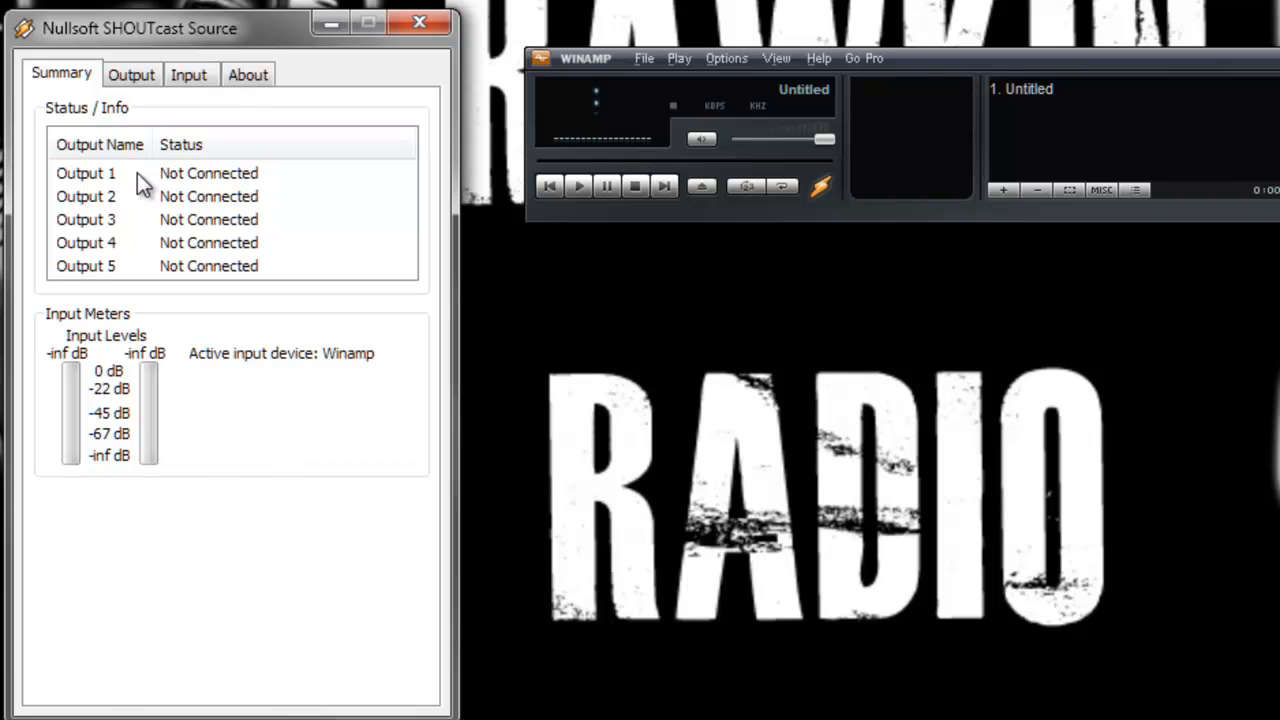
left_click(198, 172)
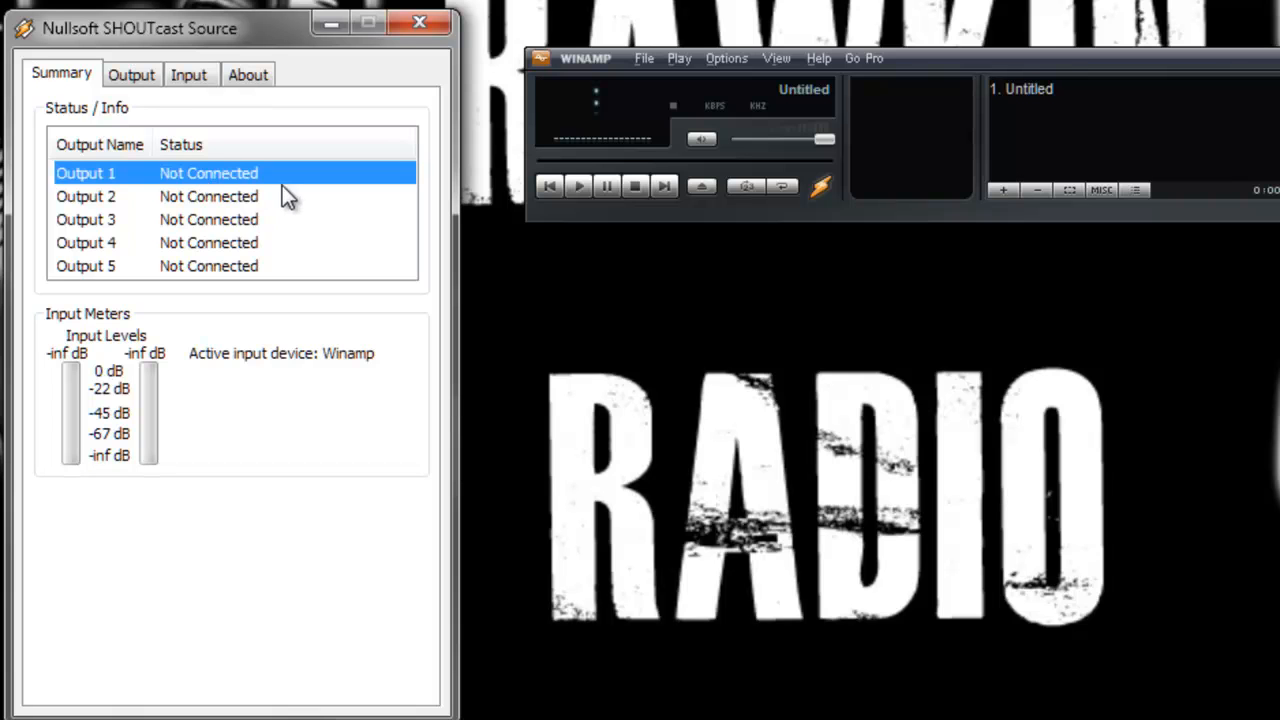
- Review the address, port and password fields in Output 1's connection settings
left_click(128, 80)
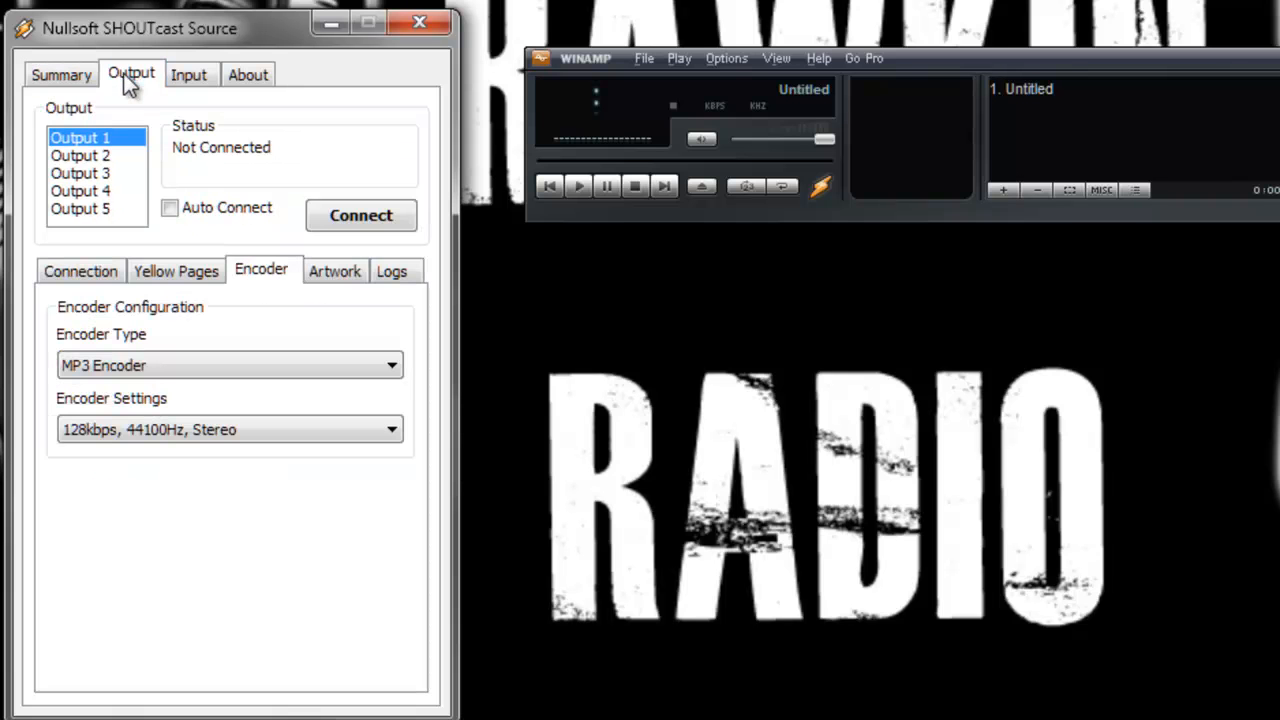
left_click(85, 271)
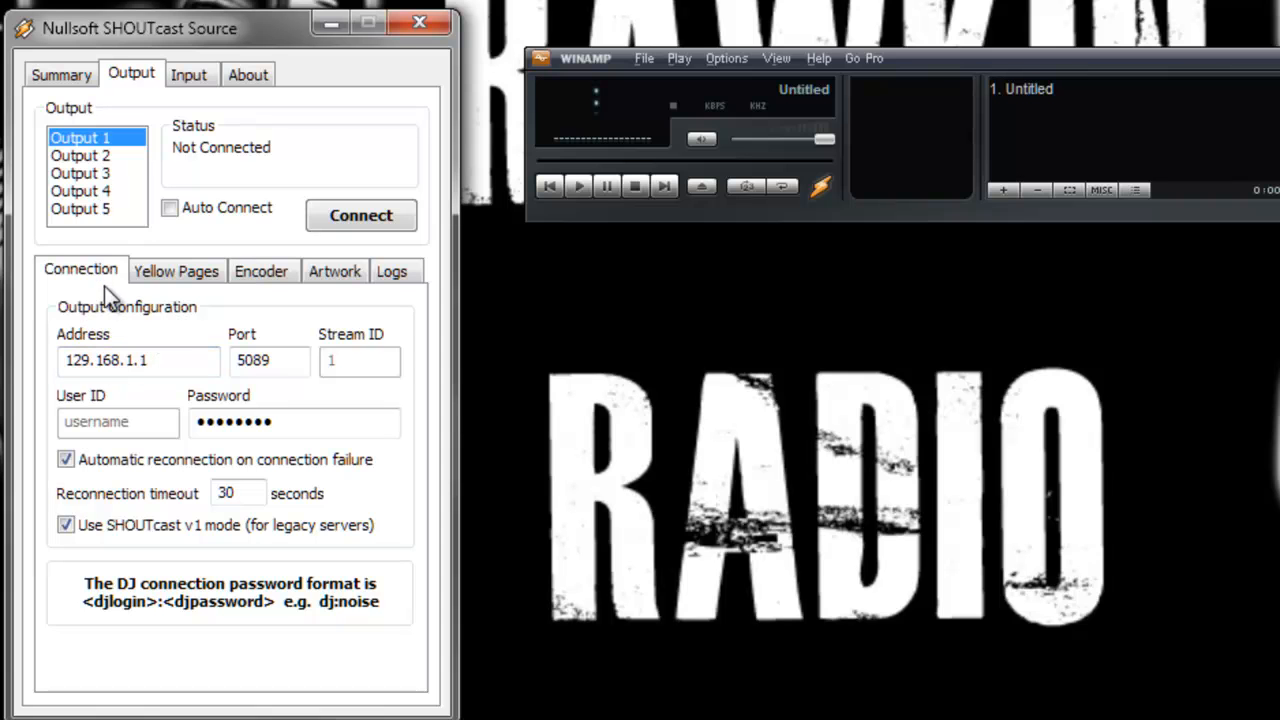
left_click_drag(149, 362, 56, 362)
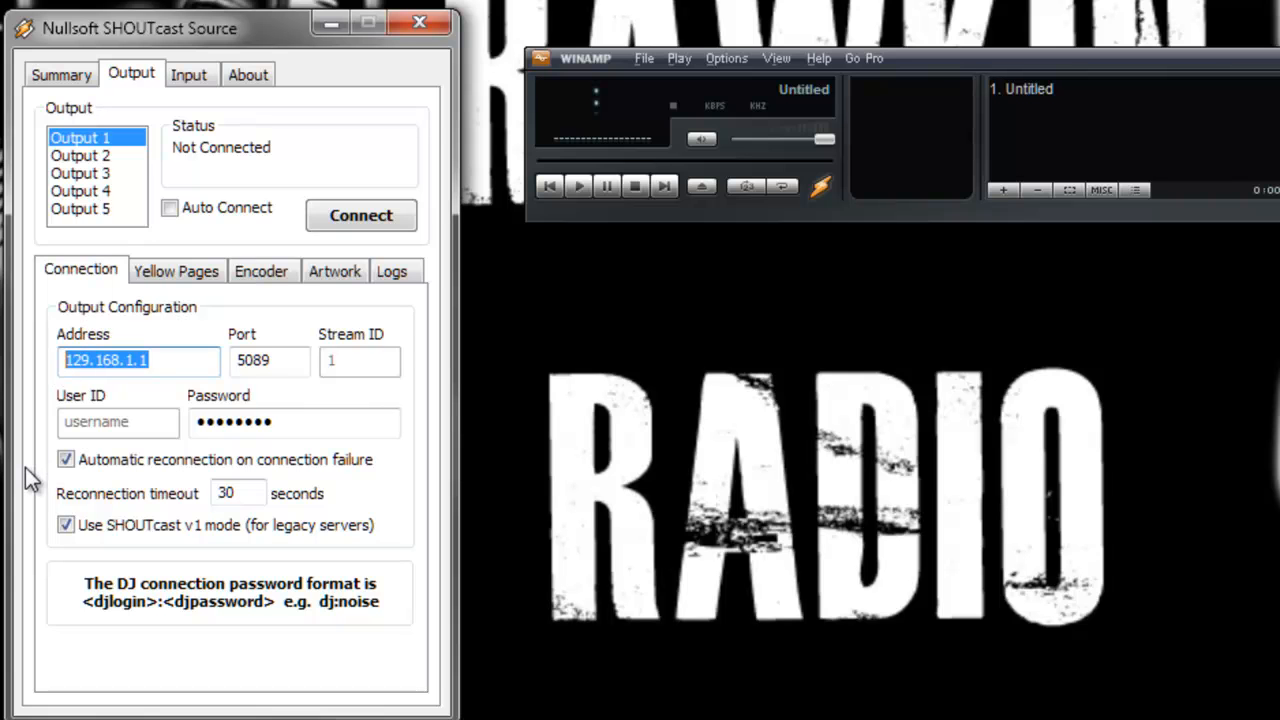
double_click(285, 362)
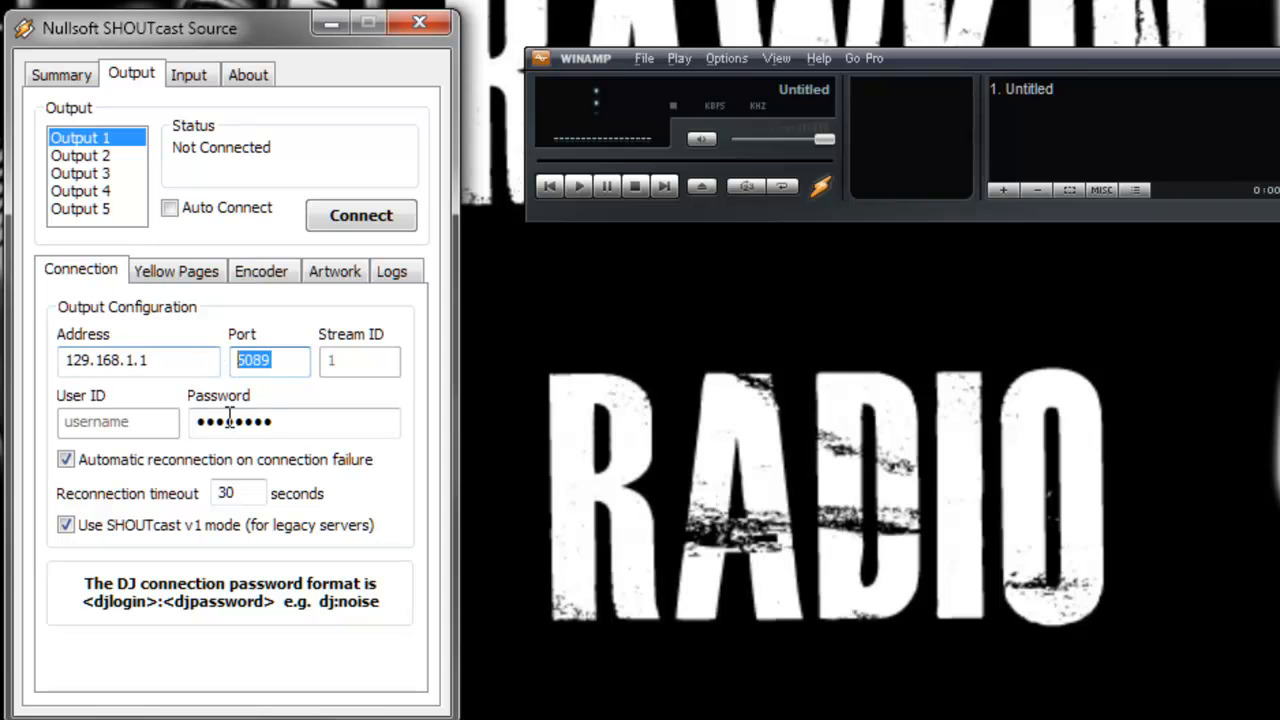
left_click_drag(277, 421, 174, 421)
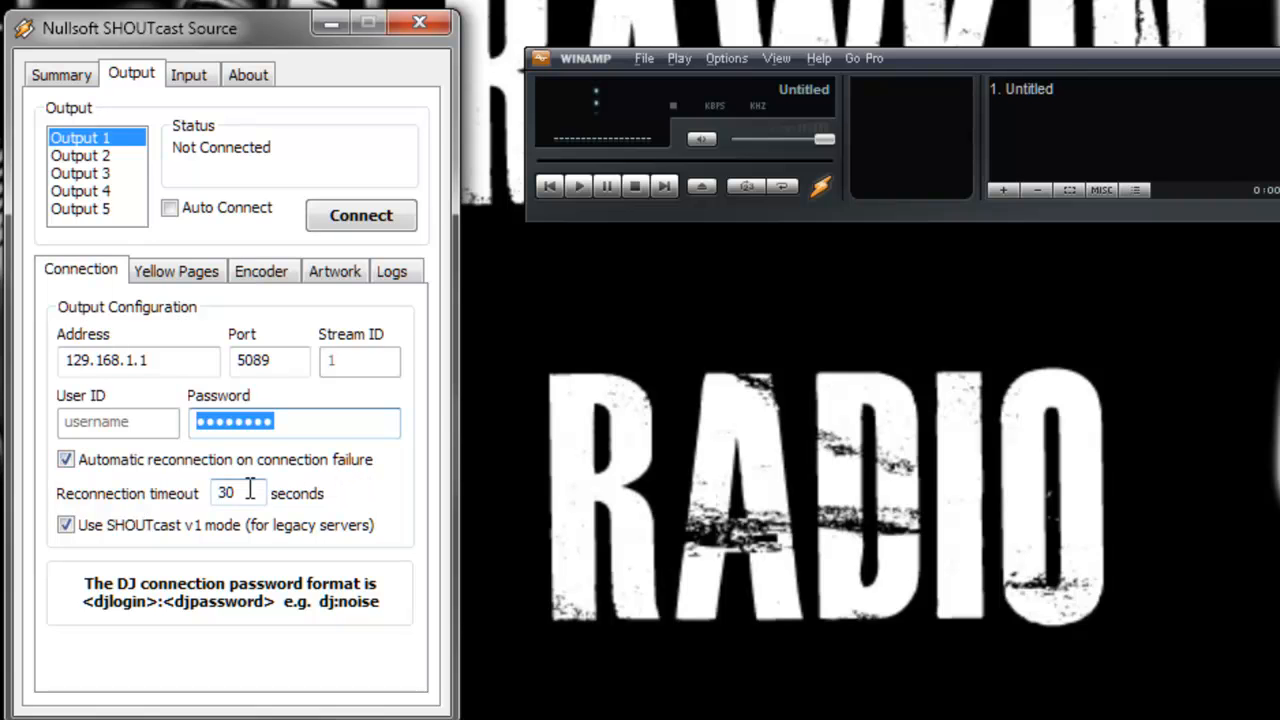
- Set the reconnection timeout to 5 seconds, keeping SHOUTcast v1 mode enabled
left_click_drag(240, 493, 138, 512)
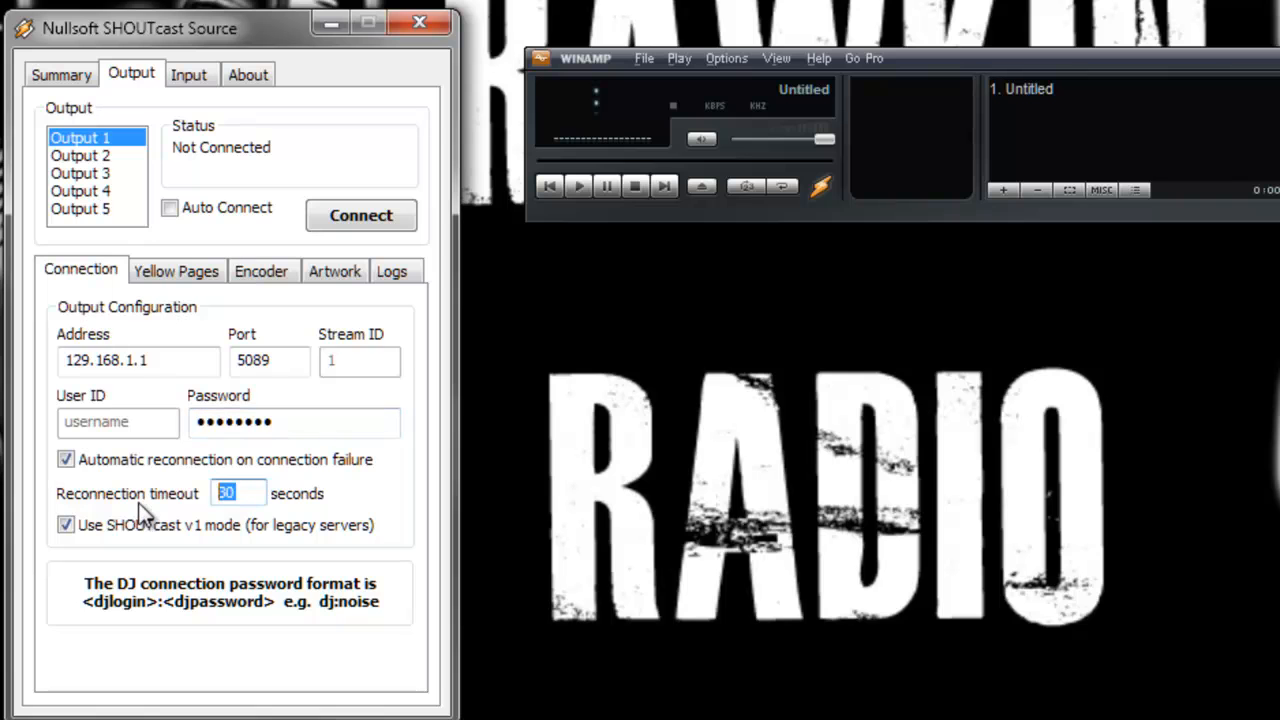
type("1")
left_click_drag(243, 492, 155, 497)
type("0")
left_click_drag(238, 495, 203, 493)
left_click(64, 527)
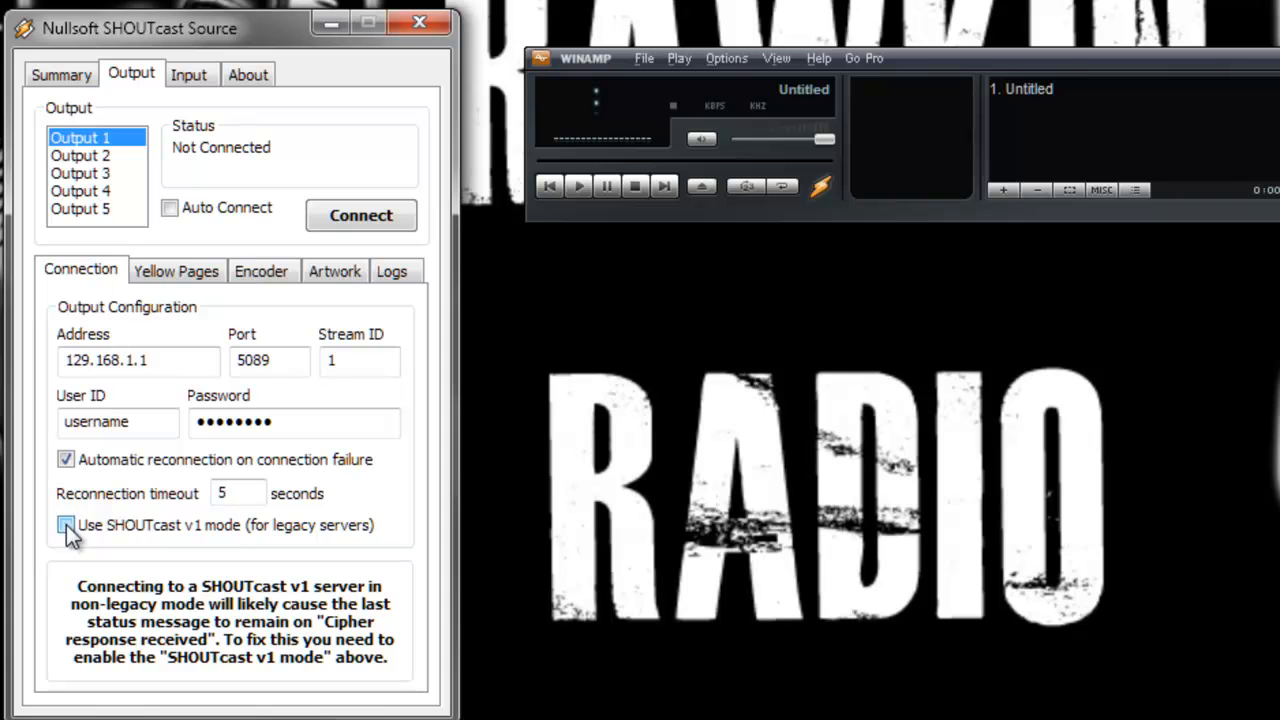
left_click(66, 526)
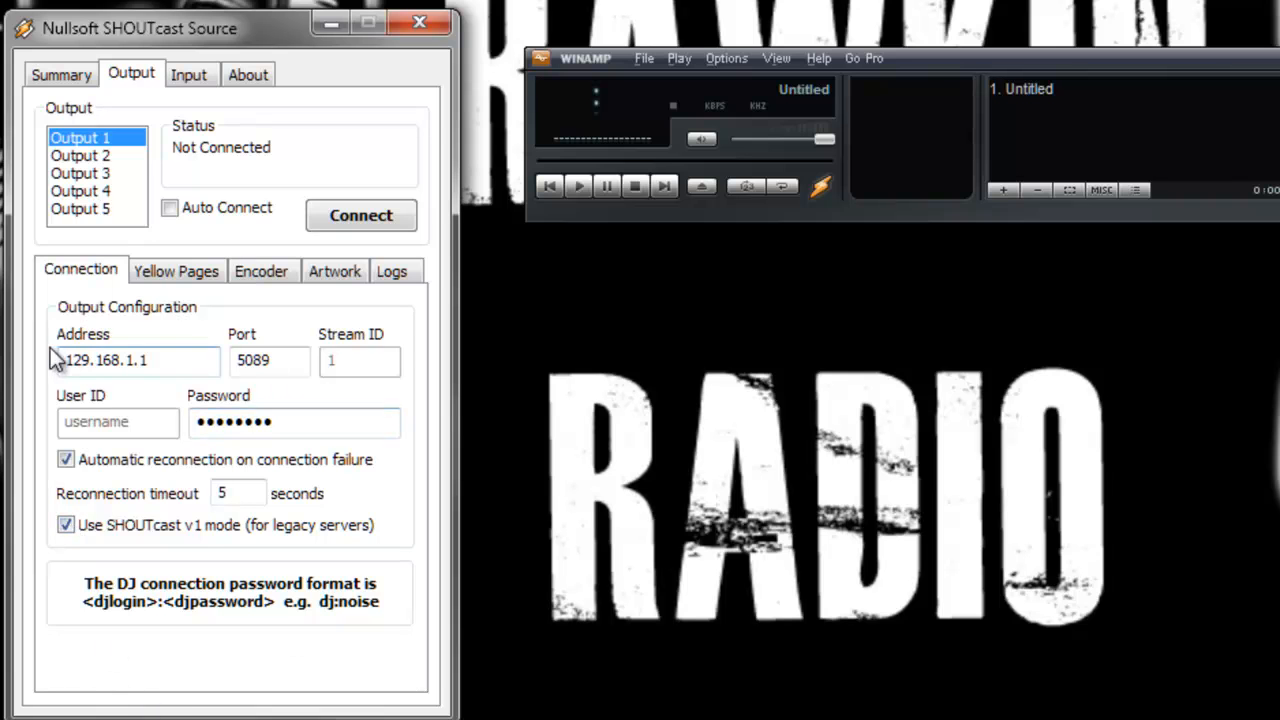
- Review the station's Yellow Pages URL and set the genre to Misc
left_click(181, 272)
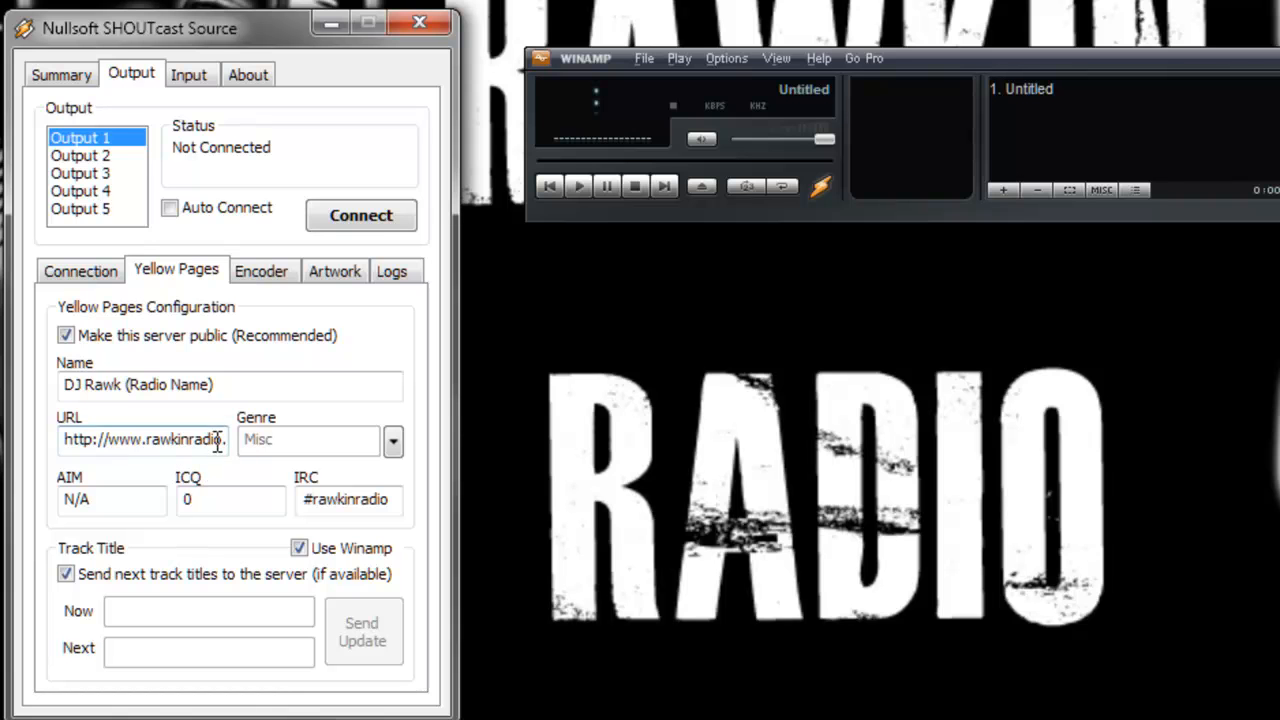
left_click_drag(215, 440, 275, 444)
left_click(395, 442)
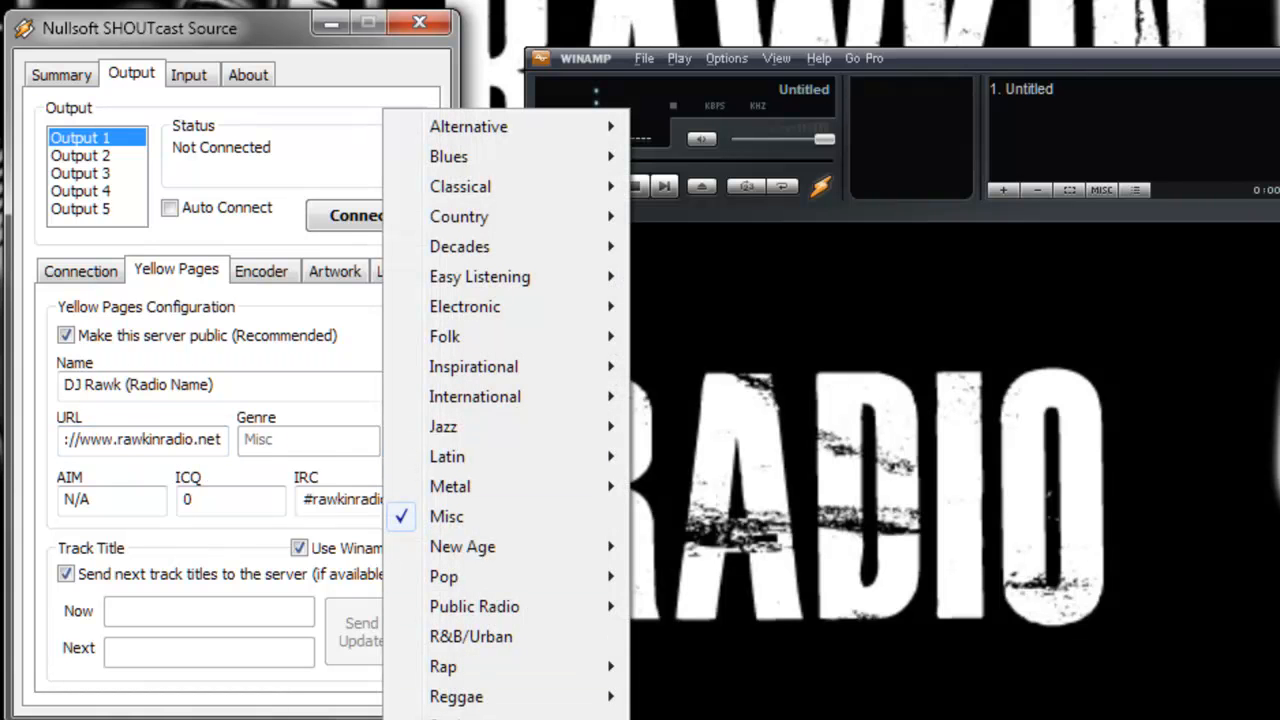
left_click(470, 522)
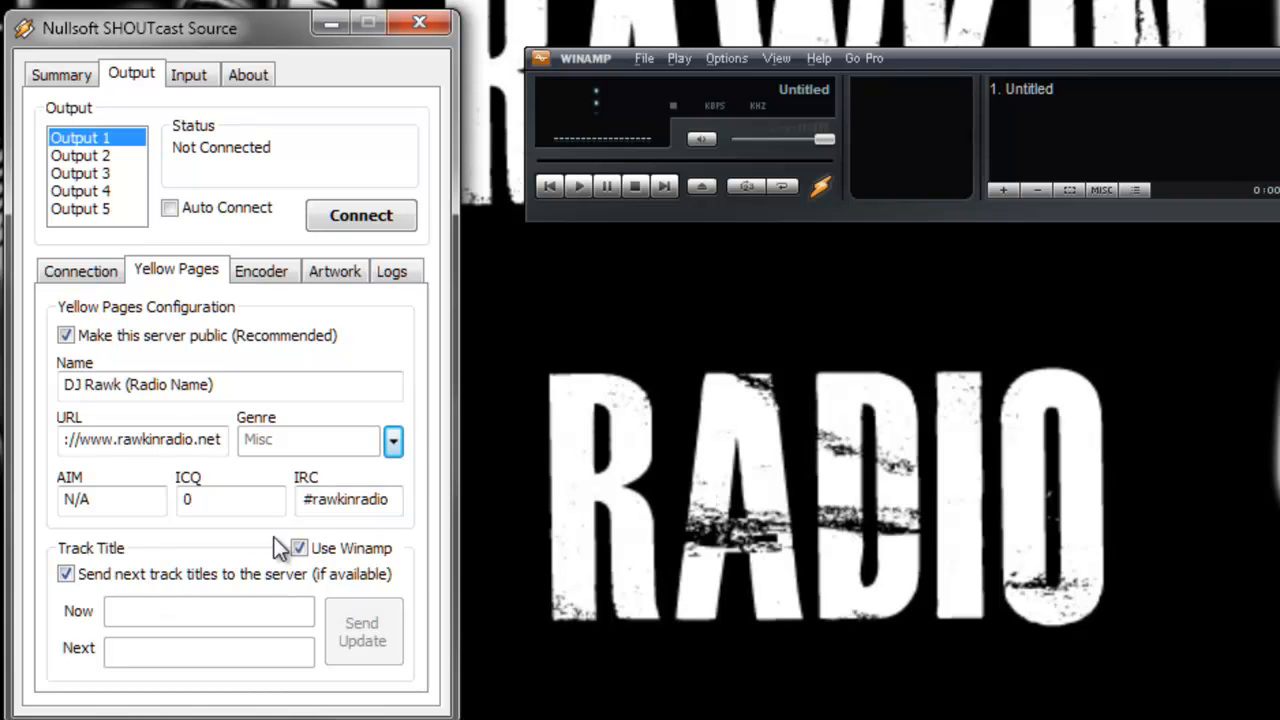
- Turn off Use Winamp for track titles to try the manual Now field, then re-enable it
left_click(306, 551)
left_click(300, 550)
left_click(300, 550)
left_click(234, 609)
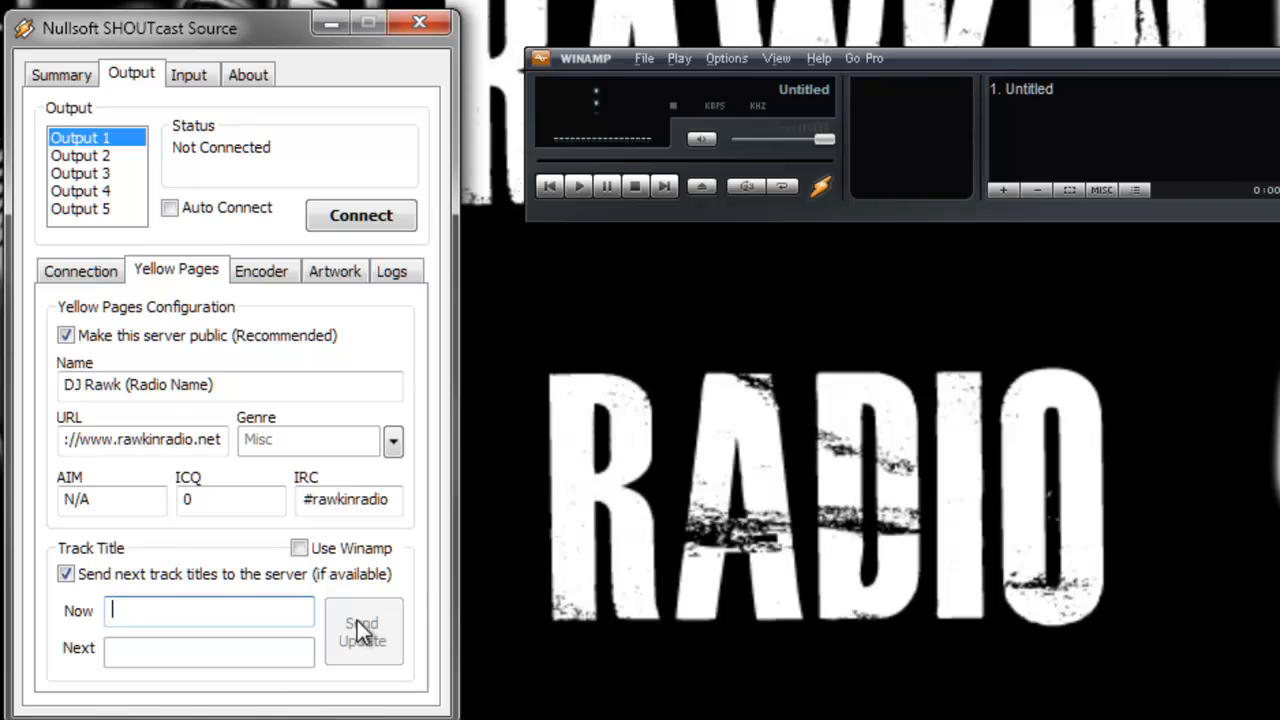
left_click(301, 550)
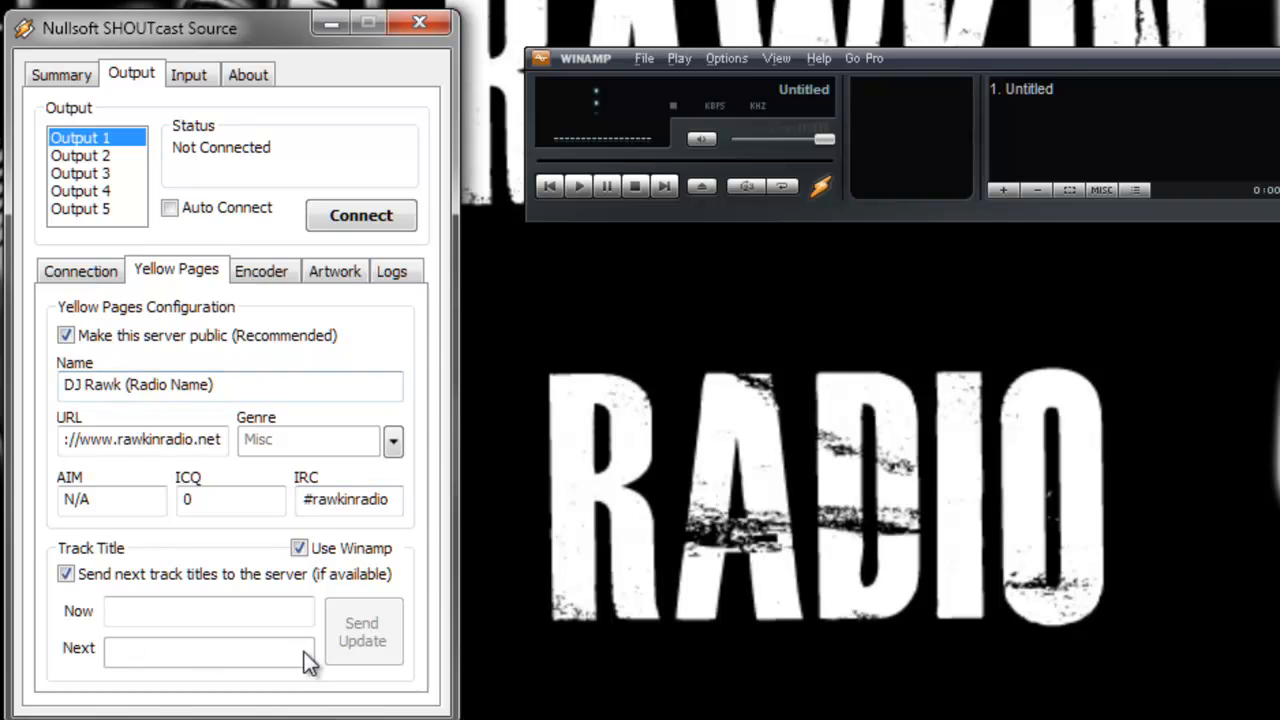
- Set Output 1's encoder to MP3 Encoder with 128kbps, 44100Hz, Stereo settings
left_click(260, 275)
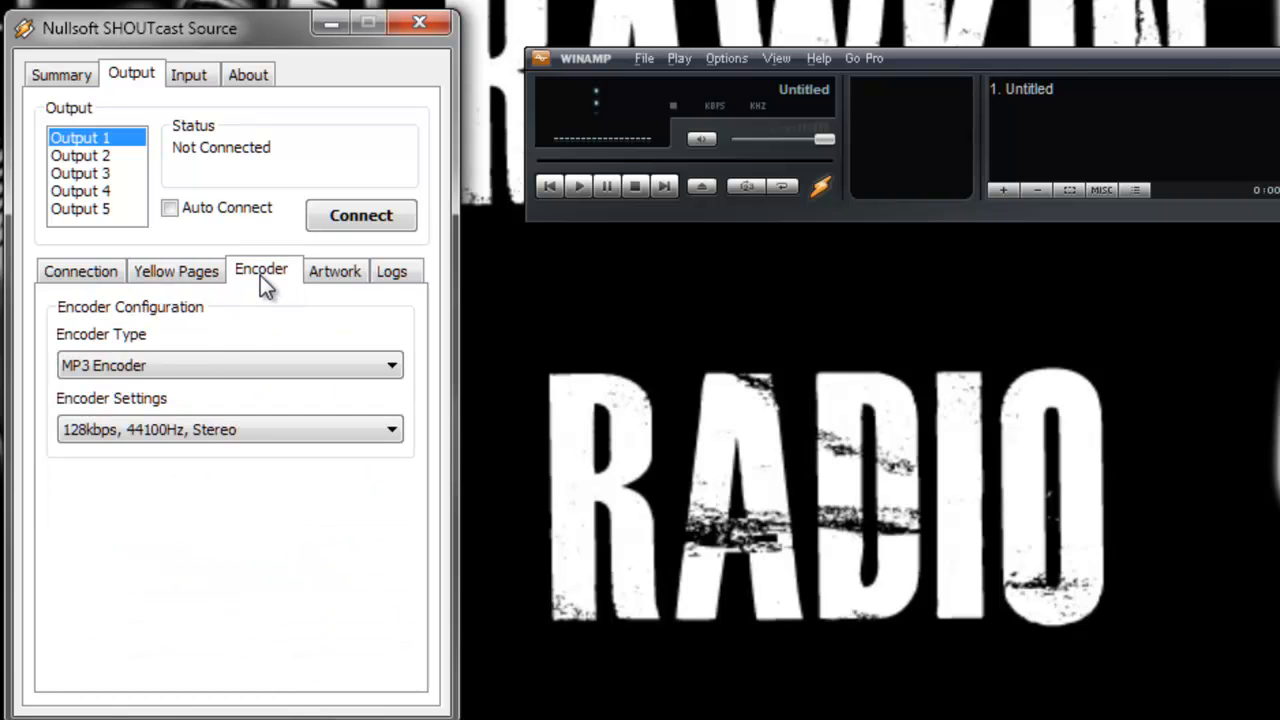
left_click(192, 365)
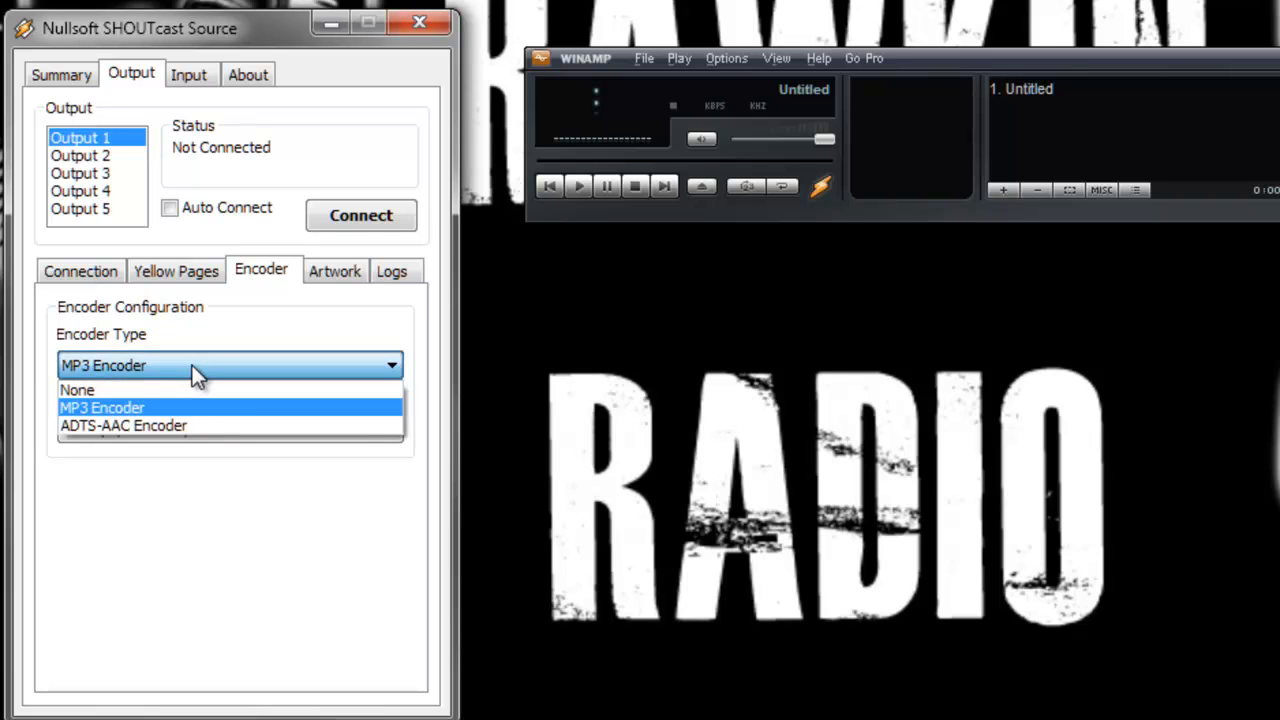
left_click(162, 409)
left_click(162, 429)
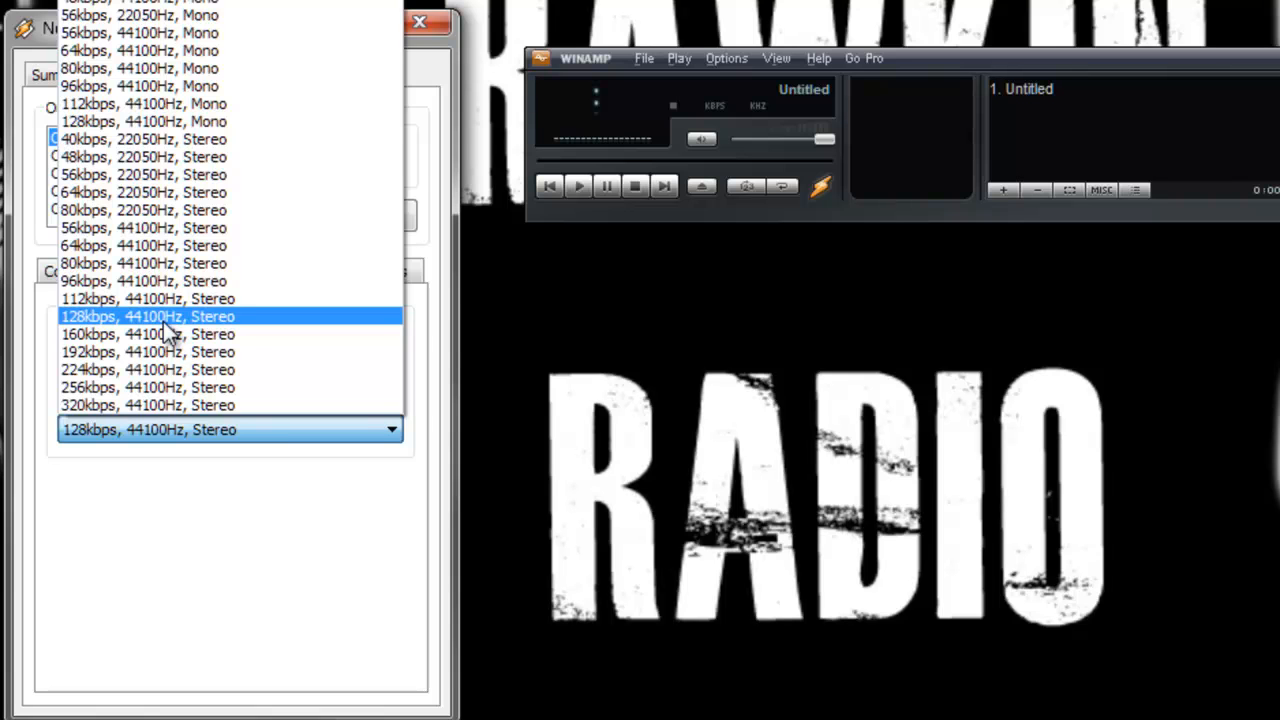
left_click(163, 321)
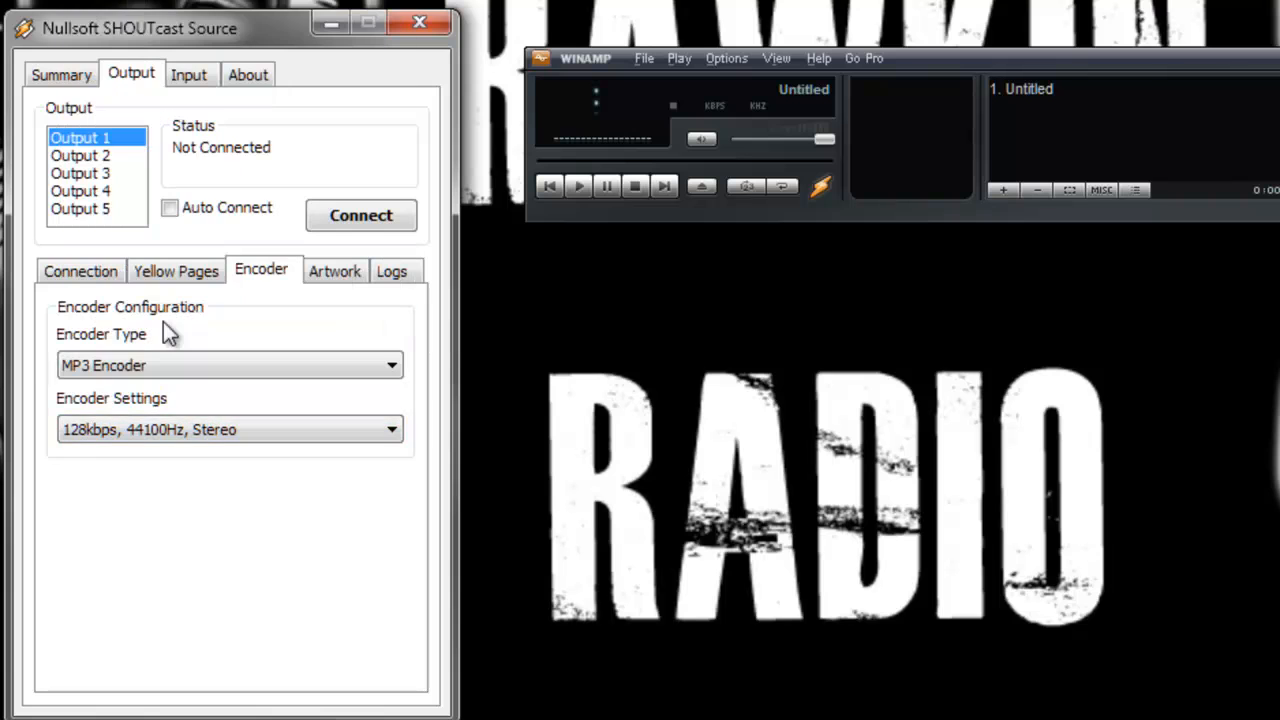
left_click(79, 278)
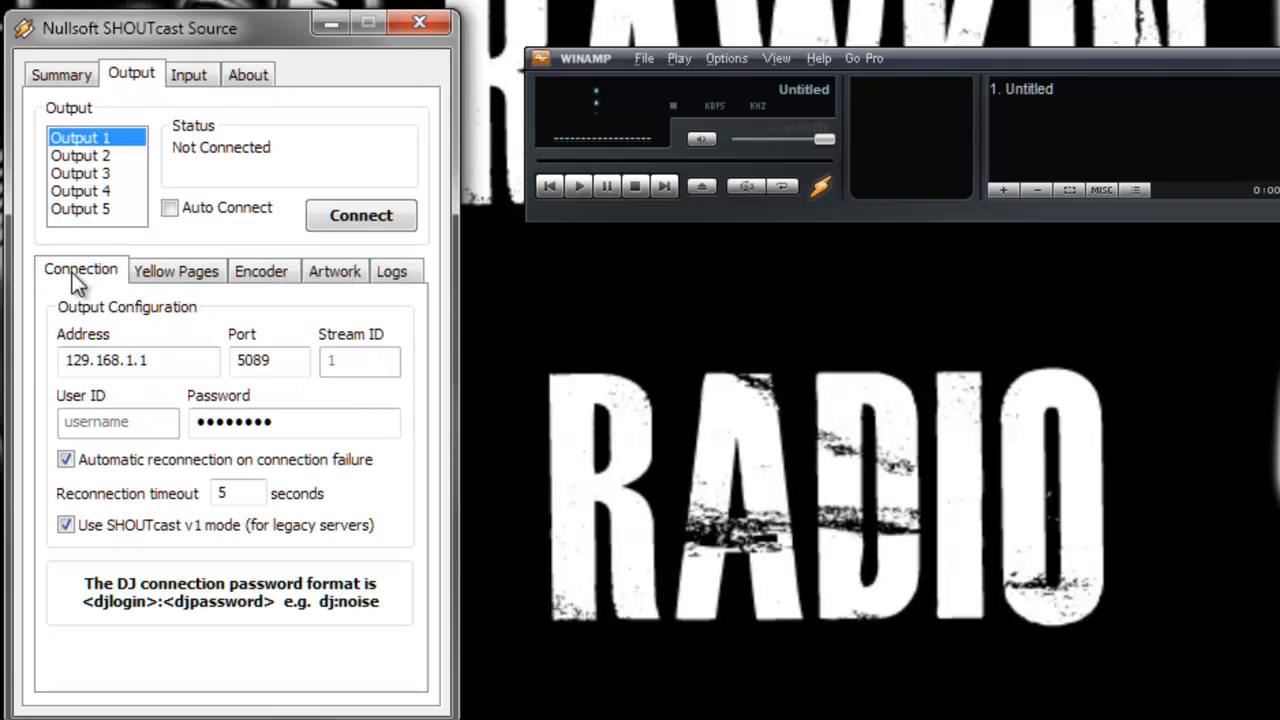
left_click(155, 275)
left_click(245, 271)
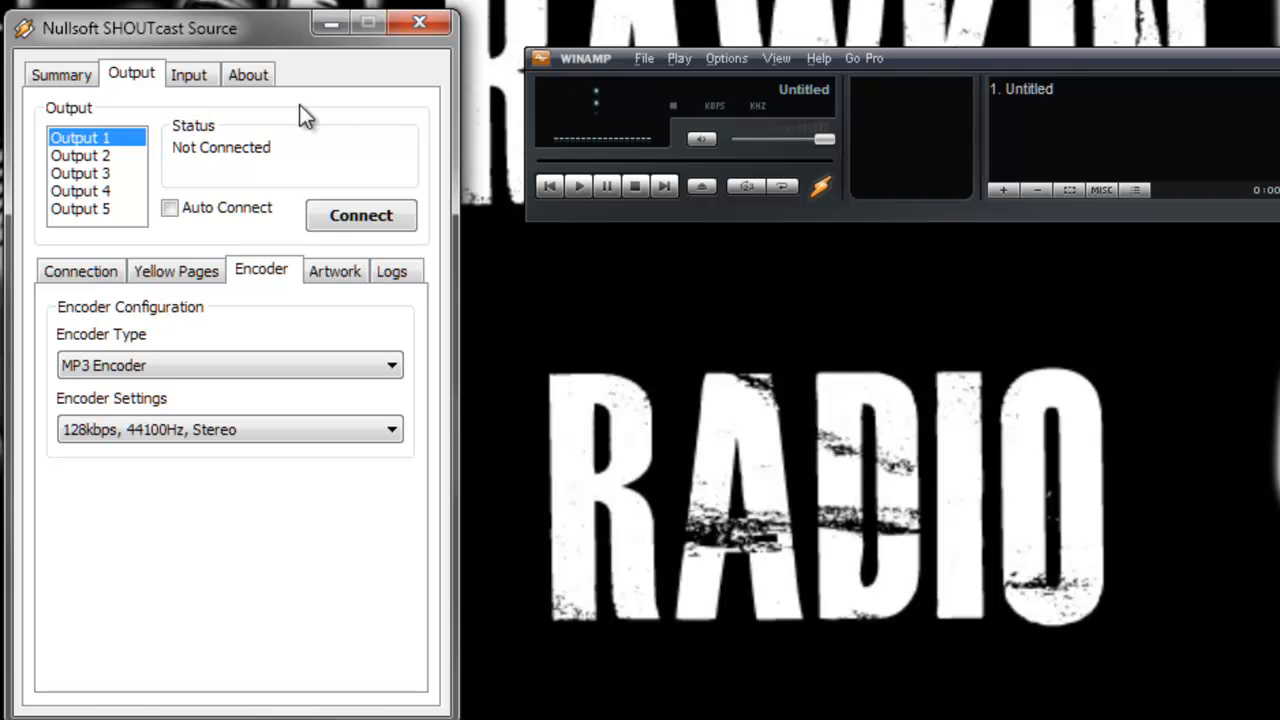
- Try the soundcard capture device as input with push-to-talk locked, then switch the input device back to Winamp (Recommended)
left_click(209, 73)
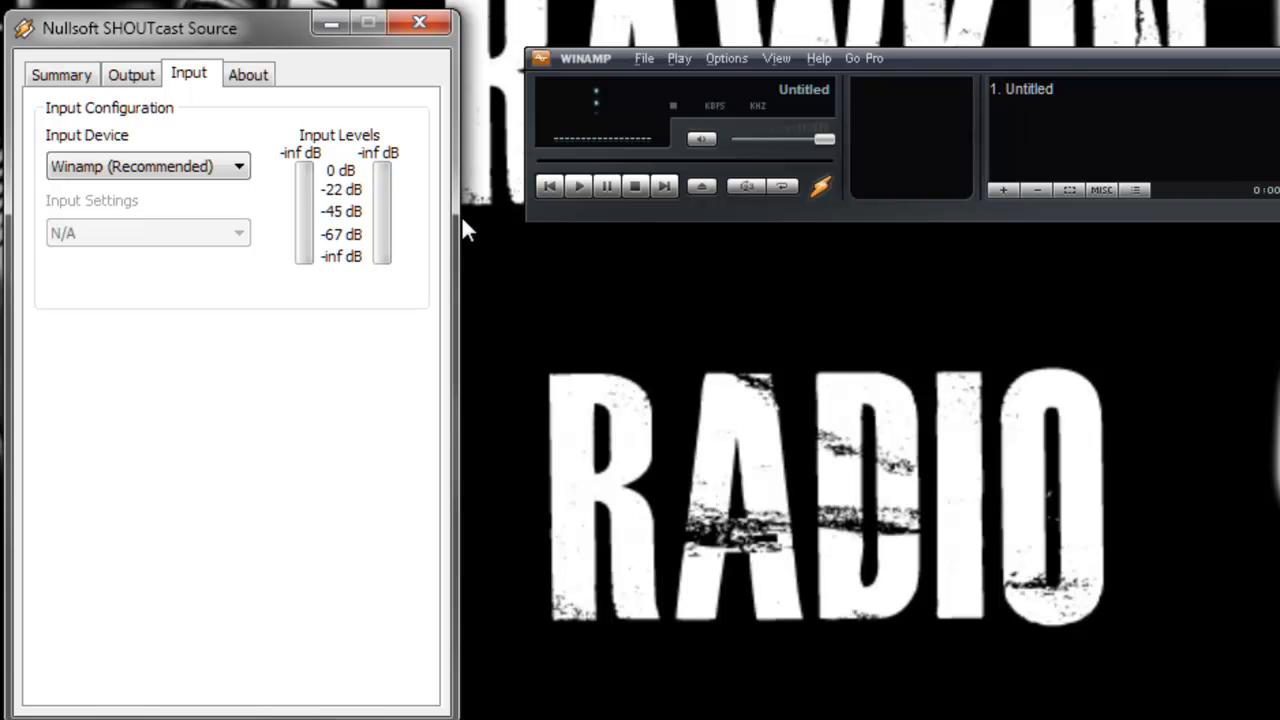
left_click(243, 165)
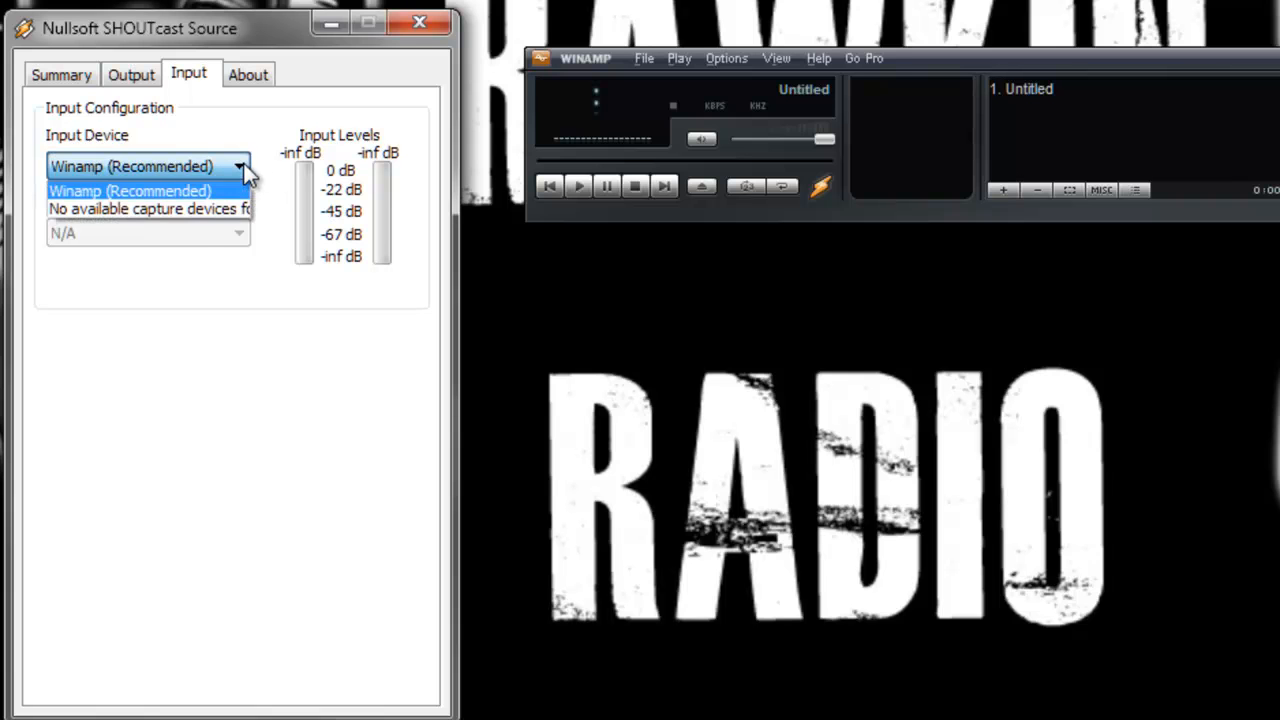
left_click(192, 211)
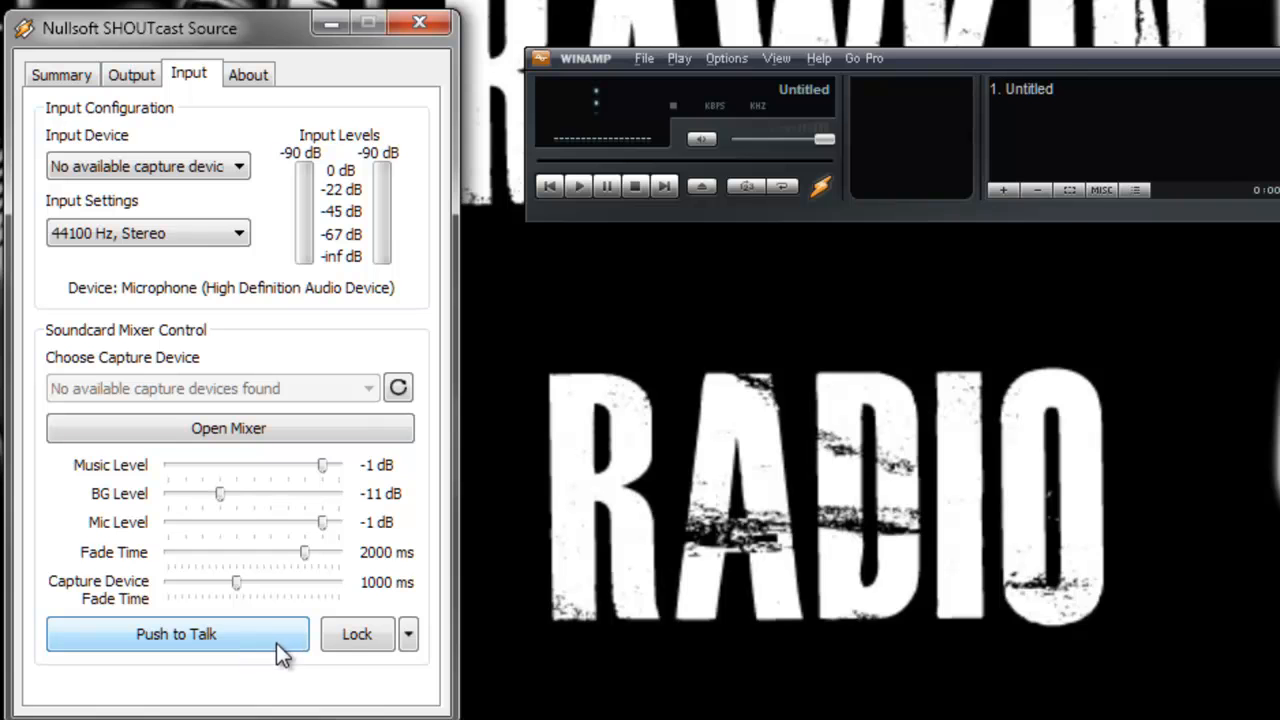
left_click(375, 642)
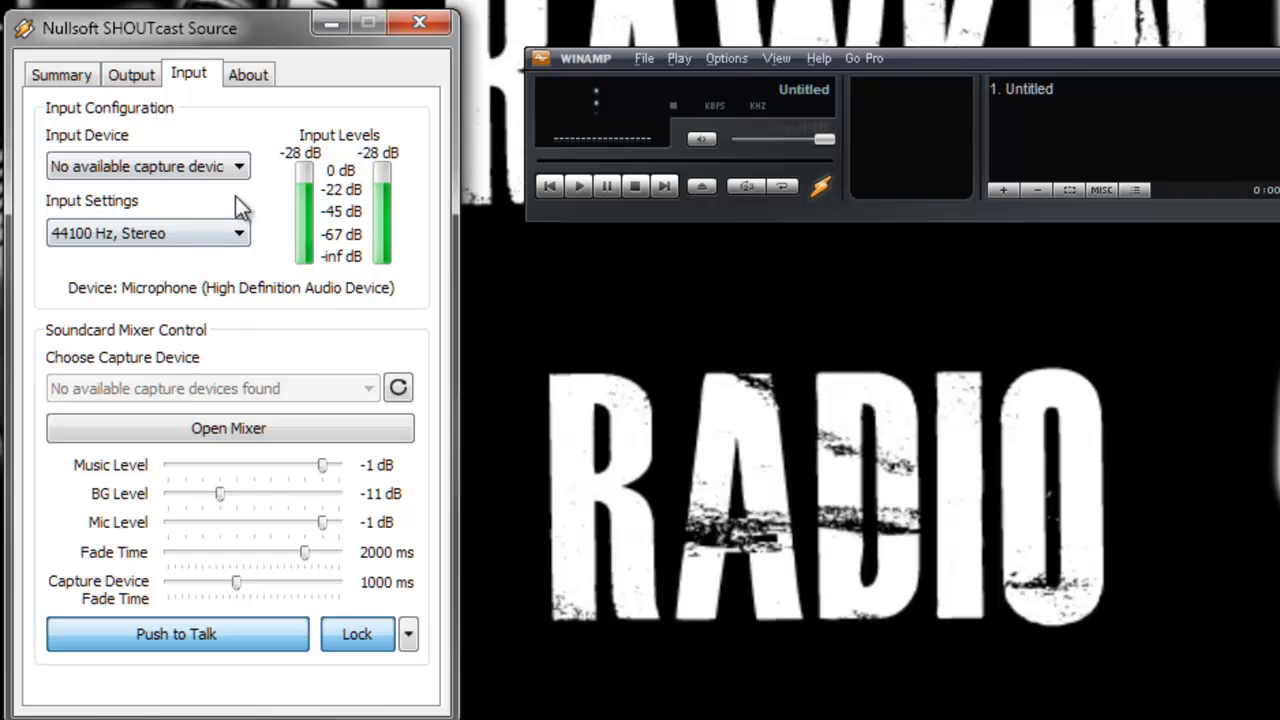
left_click(238, 167)
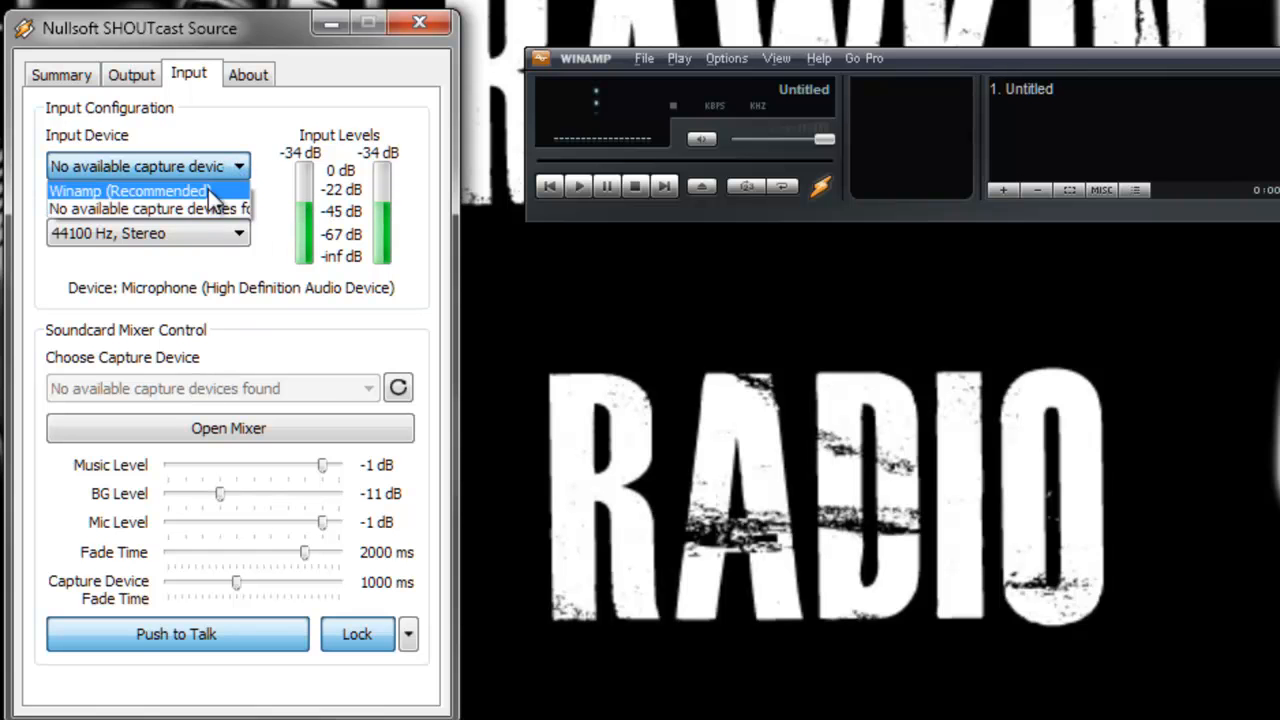
left_click(208, 189)
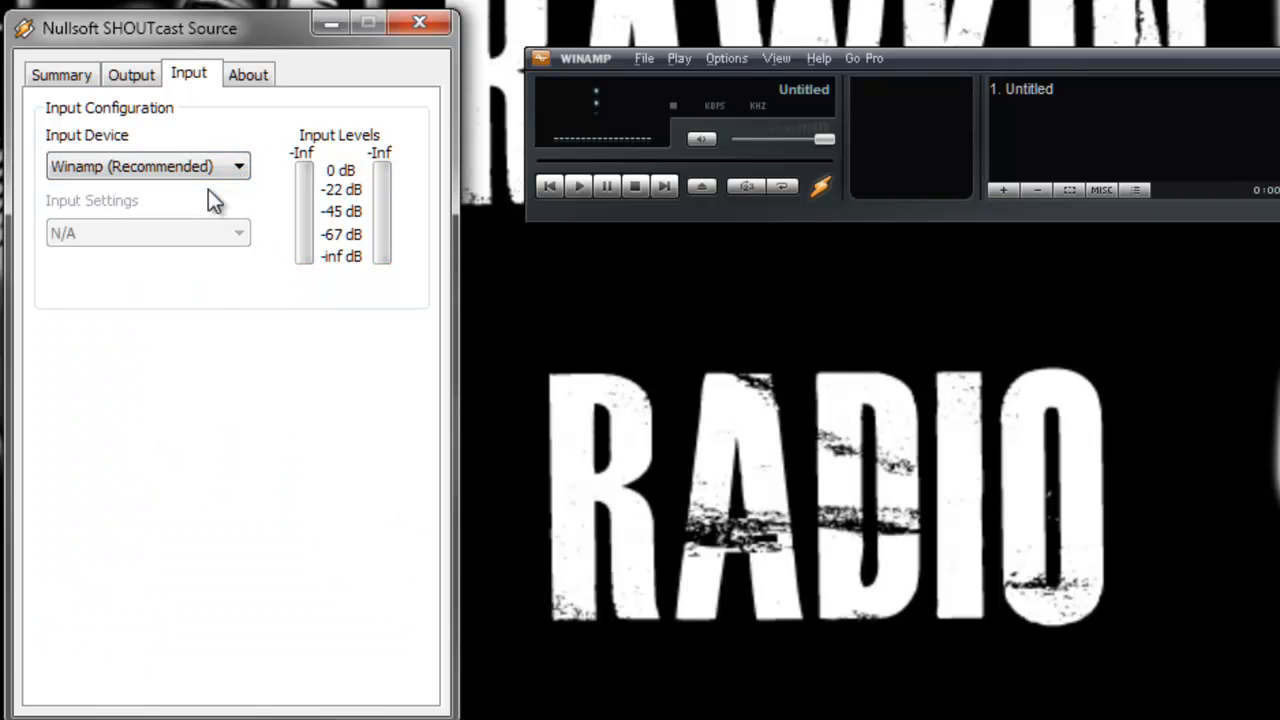